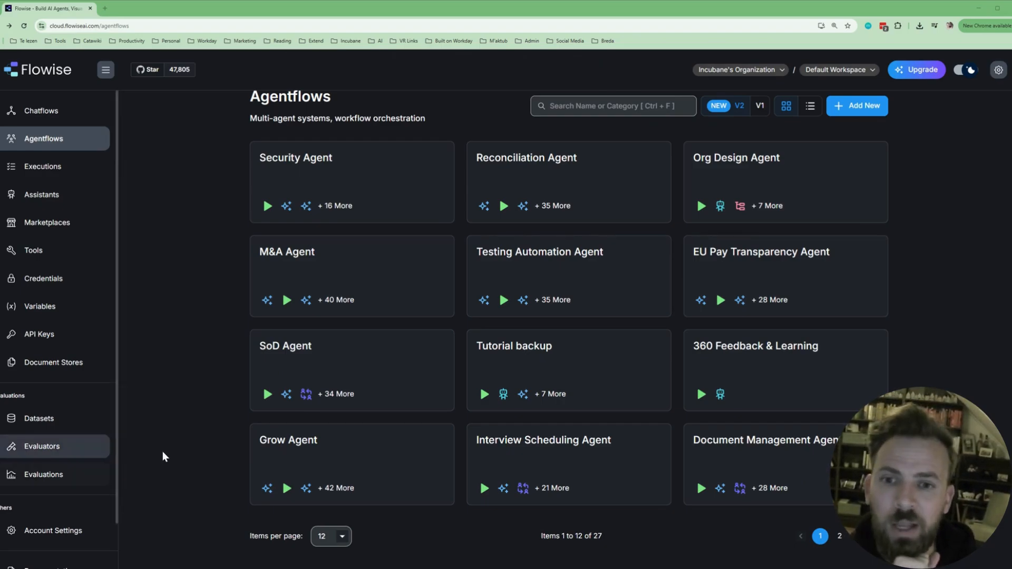
# Start a new blank agentflow and move its Start node left of centre.
pyautogui.click(859, 105)
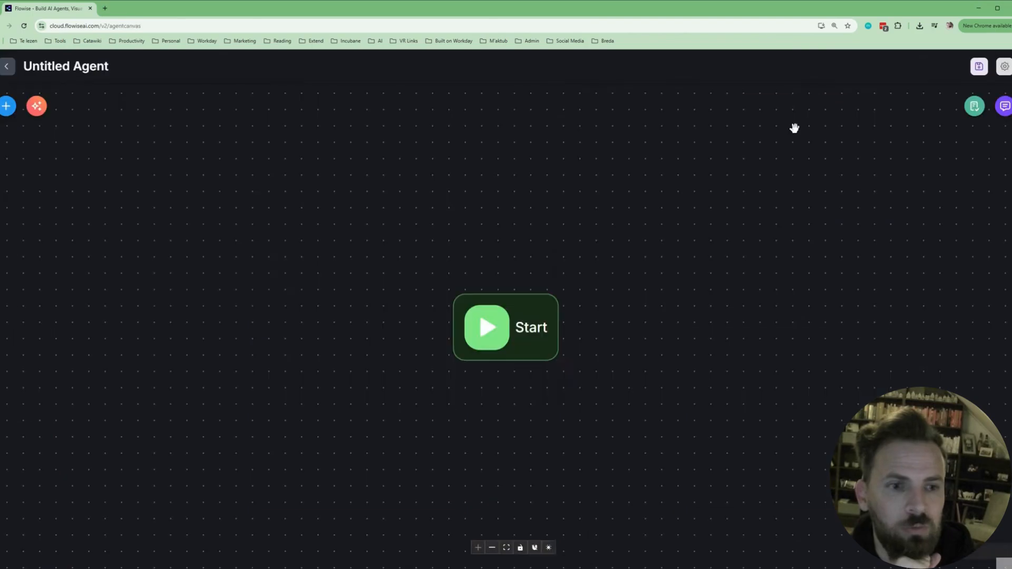
pyautogui.moveTo(480, 323); pyautogui.dragTo(199, 269)
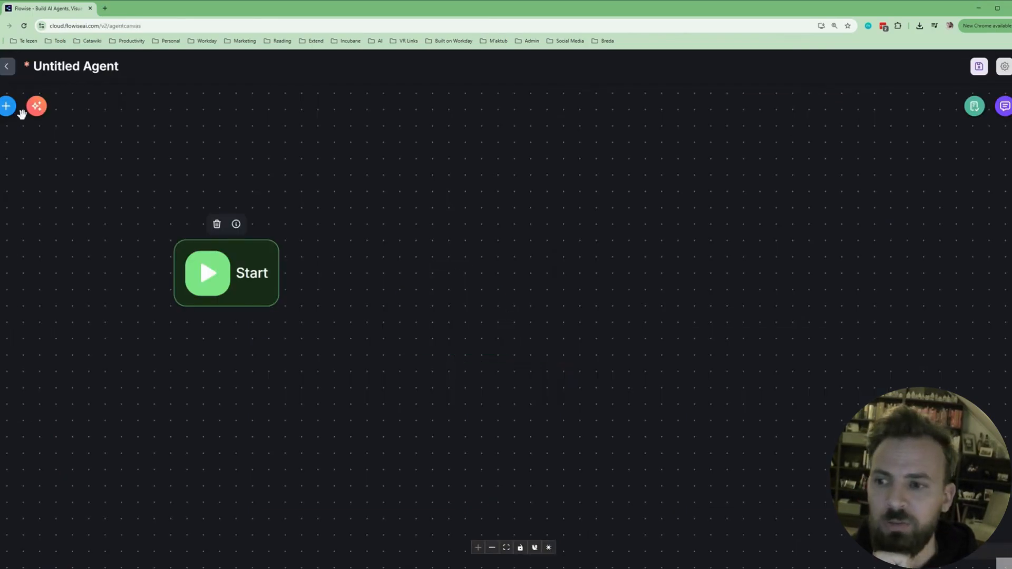
pyautogui.moveTo(253, 265); pyautogui.dragTo(327, 263)
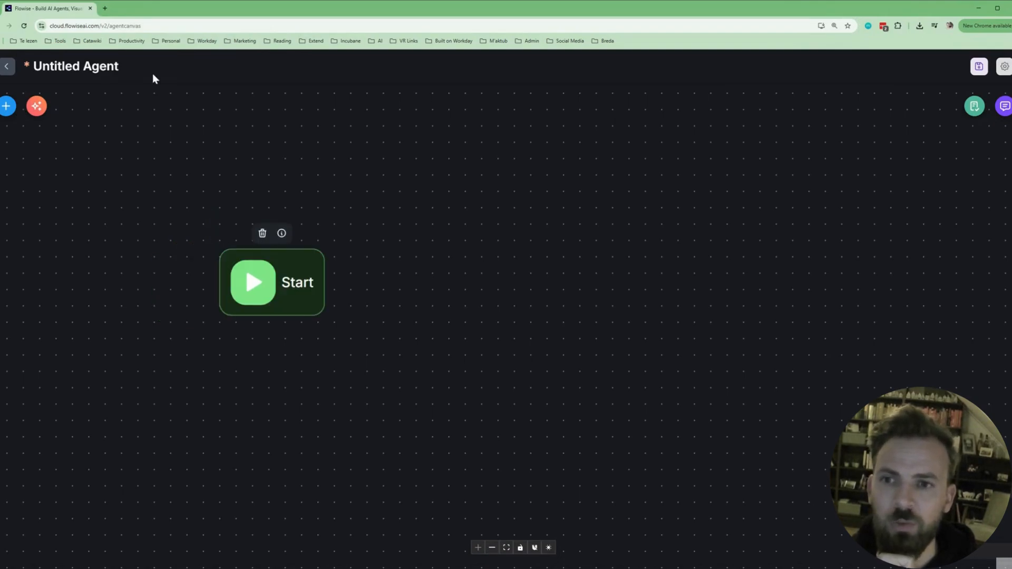
# Place a Condition node on the canvas, then delete it again.
pyautogui.click(6, 106)
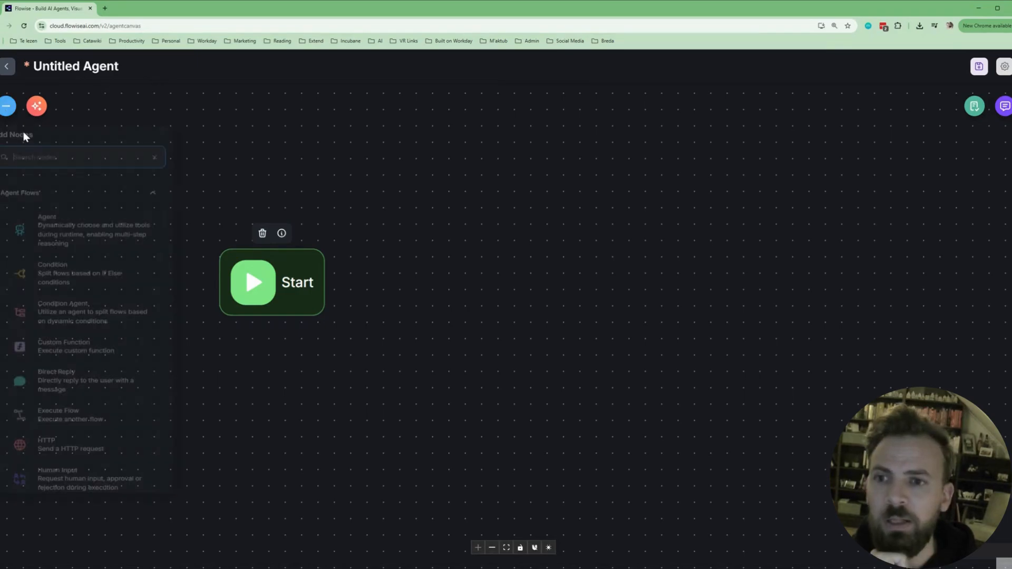
pyautogui.scroll(-5, 101, 255)
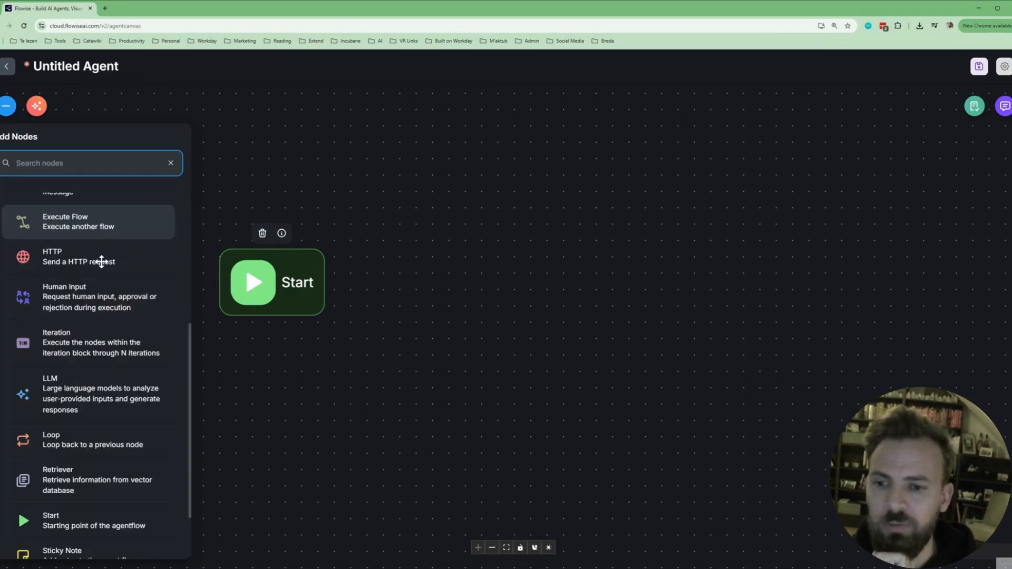
pyautogui.scroll(5, 67, 299)
pyautogui.moveTo(66, 299); pyautogui.dragTo(480, 281)
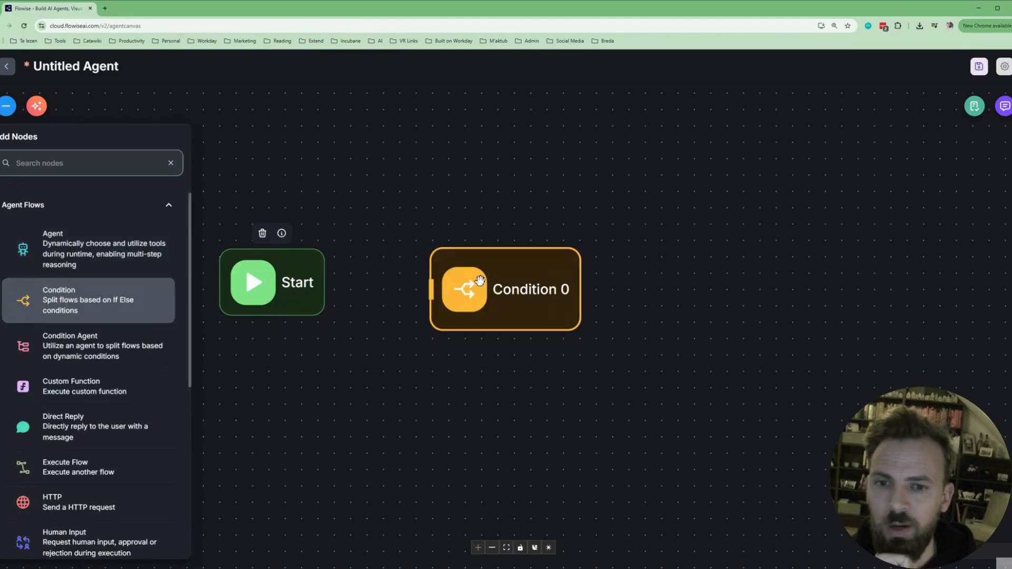
pyautogui.click(508, 276)
pyautogui.click(506, 232)
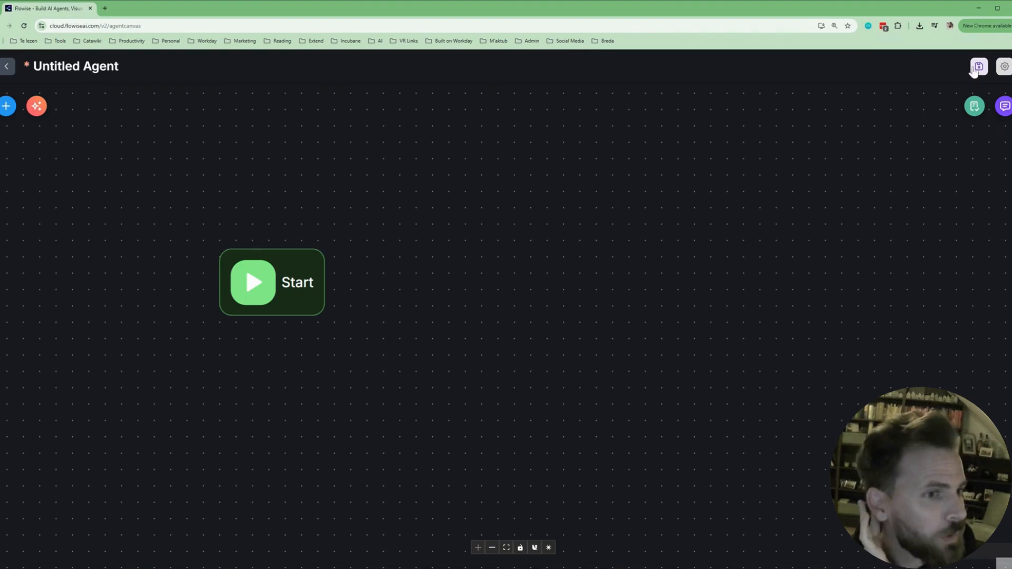
# Save the new agentflow under the name 'Onboarding Planner'.
pyautogui.click(979, 67)
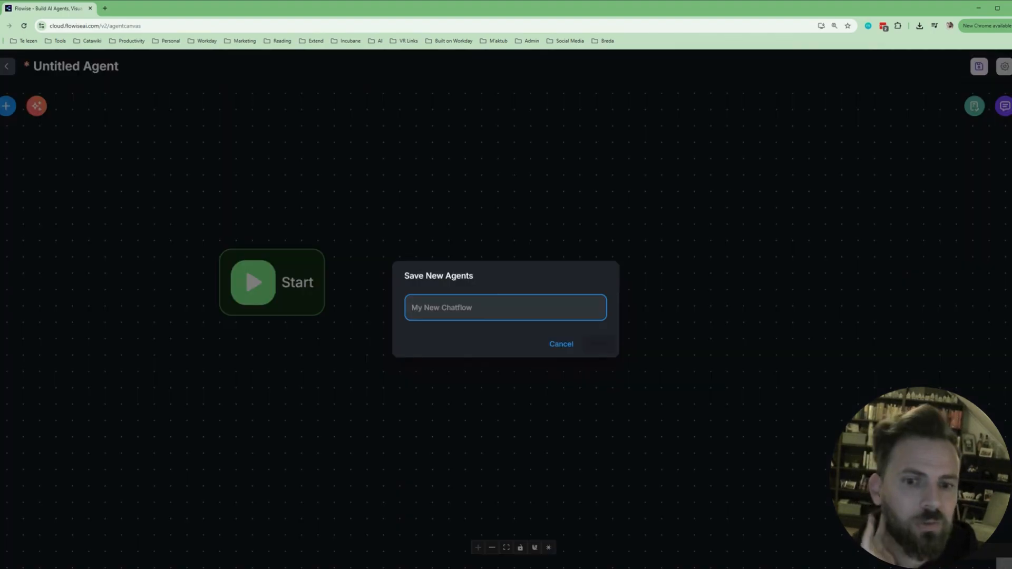
pyautogui.write('Onboardi')
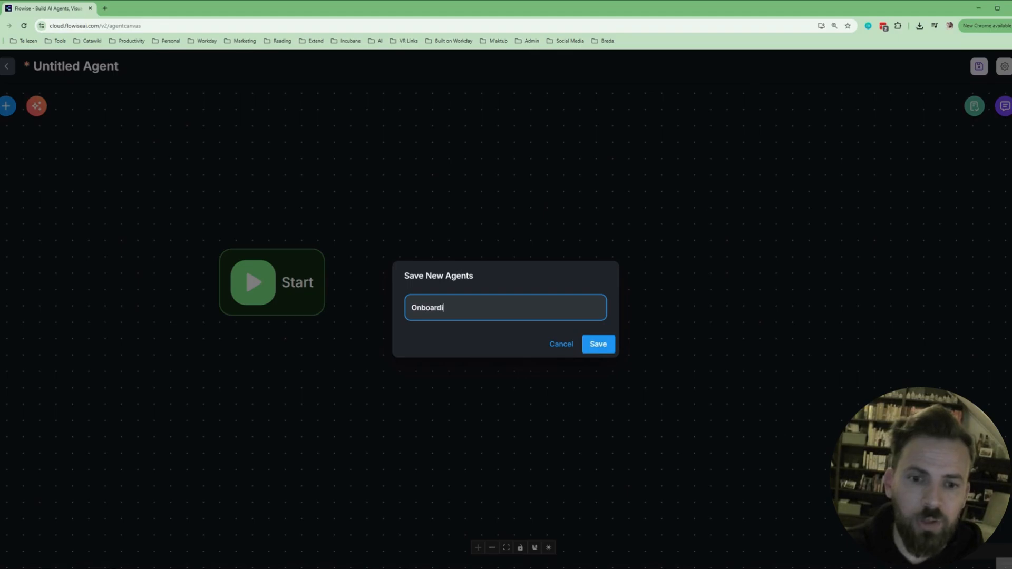
pyautogui.write('ng Pl')
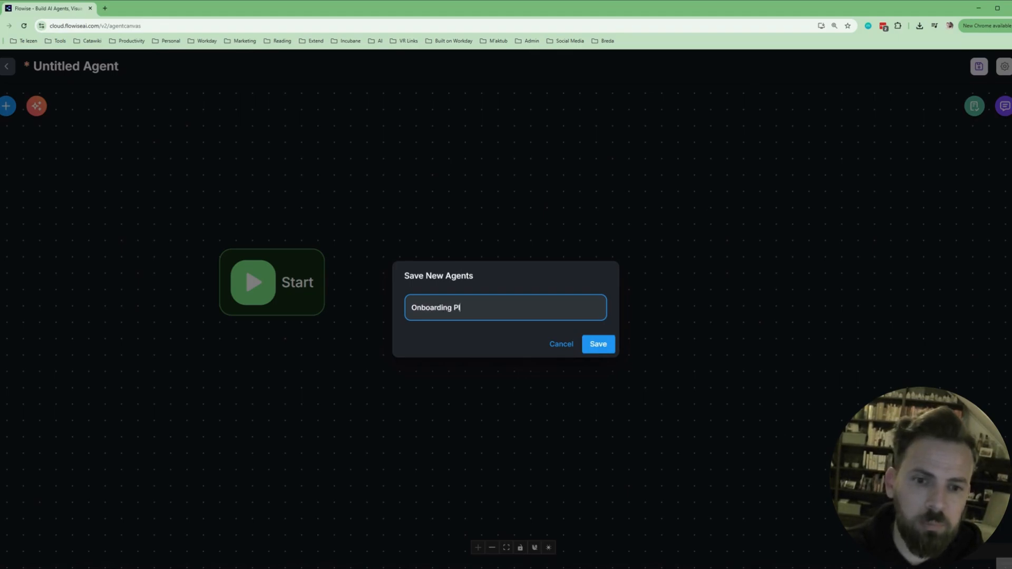
pyautogui.write('anner')
pyautogui.click(589, 350)
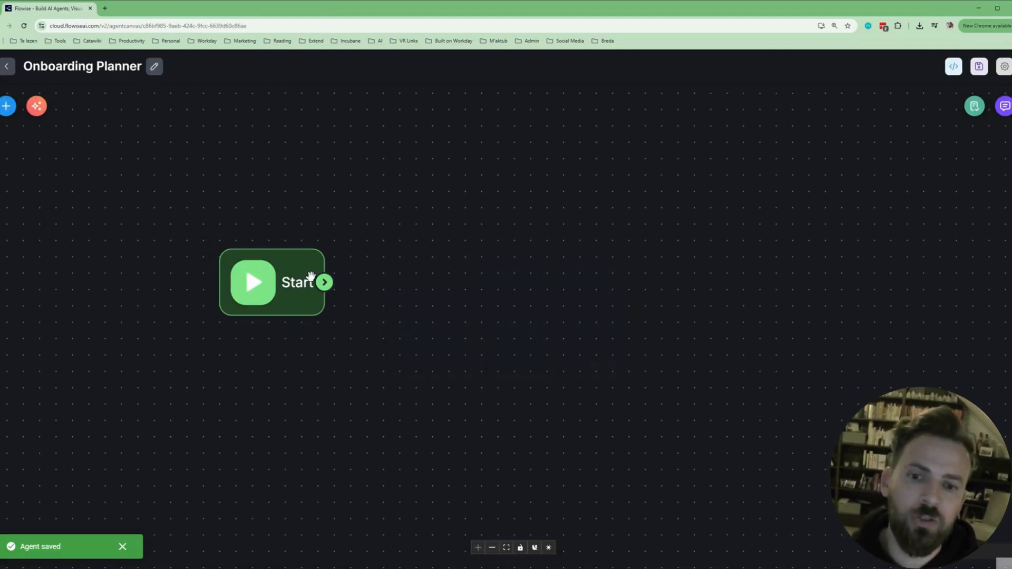
# Add an LLM node right of the Start node and wire Start's output into LLM 0.
pyautogui.moveTo(311, 276); pyautogui.dragTo(252, 271)
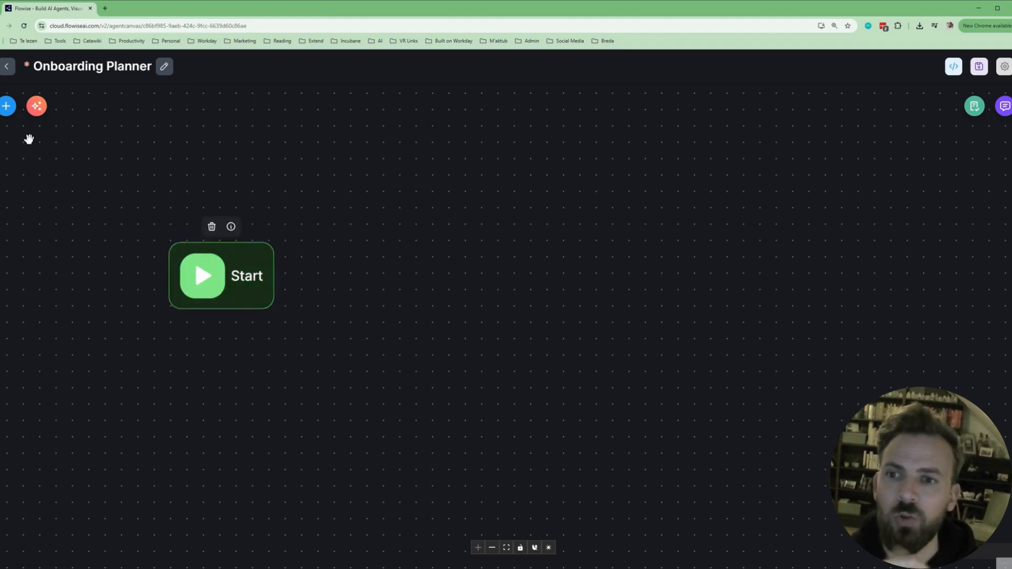
pyautogui.click(7, 106)
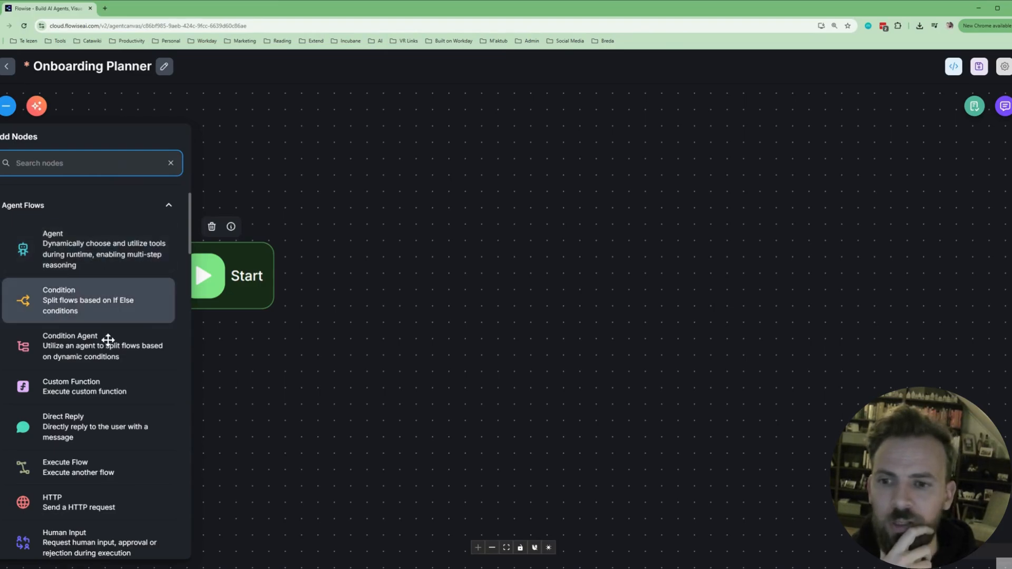
pyautogui.scroll(-2, 132, 370)
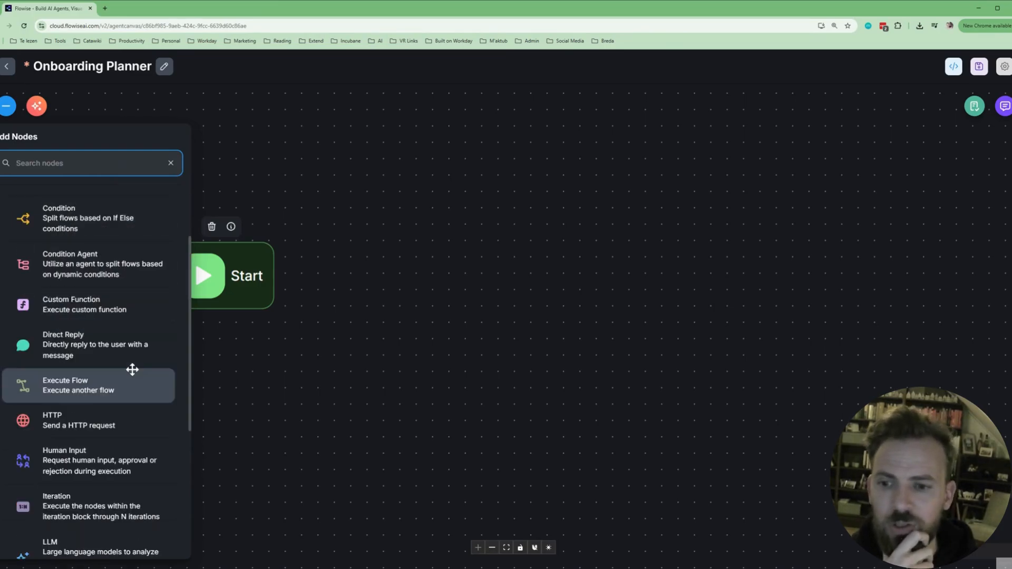
pyautogui.scroll(-2, 121, 481)
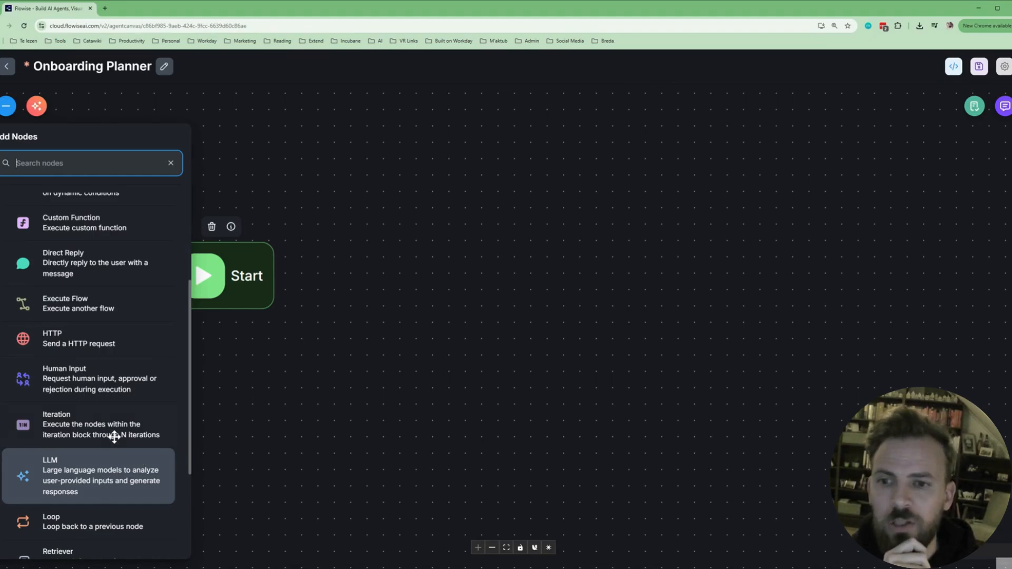
pyautogui.scroll(3, 75, 239)
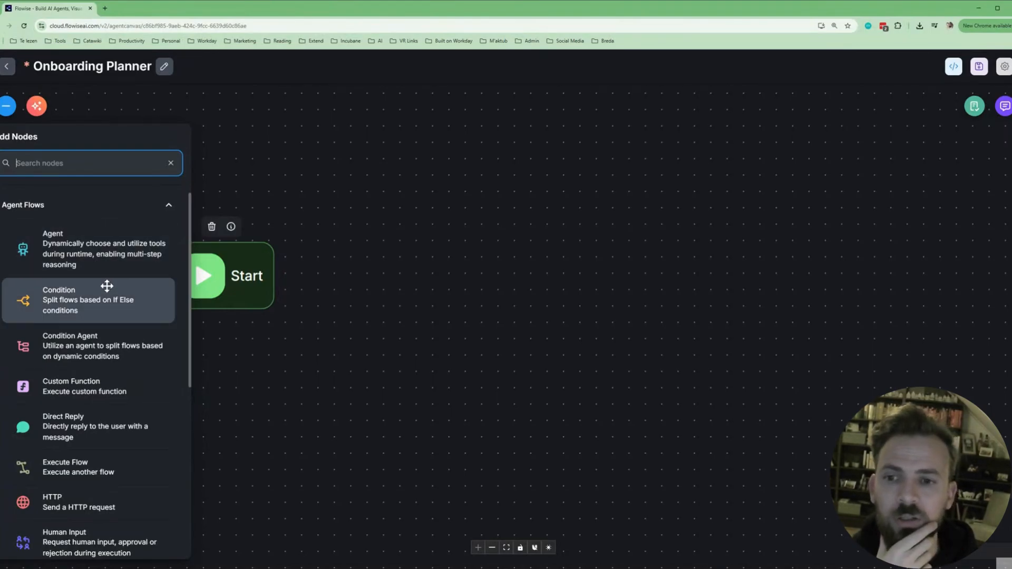
pyautogui.scroll(-2, 160, 428)
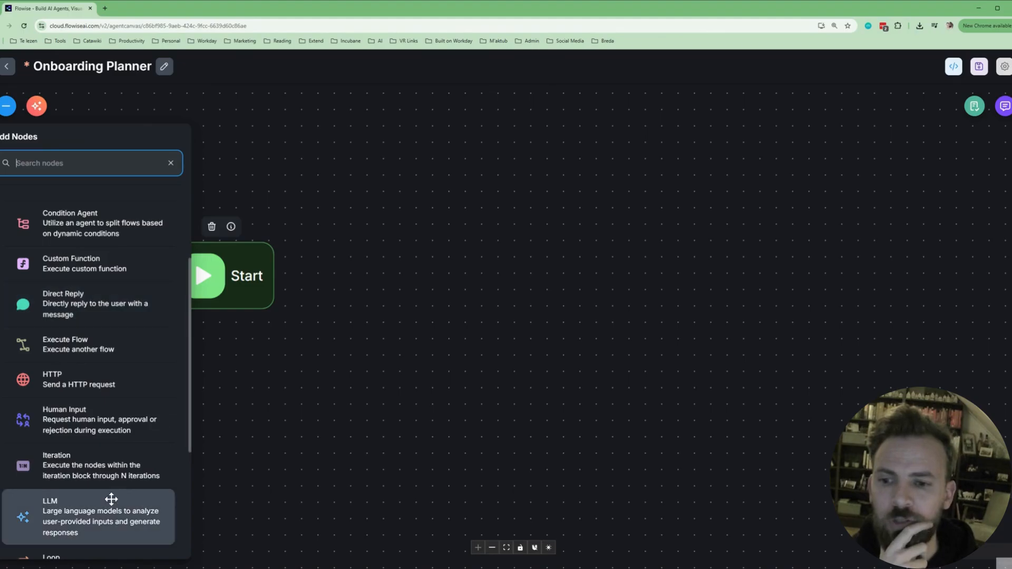
pyautogui.click(107, 514)
pyautogui.moveTo(107, 515); pyautogui.dragTo(428, 285)
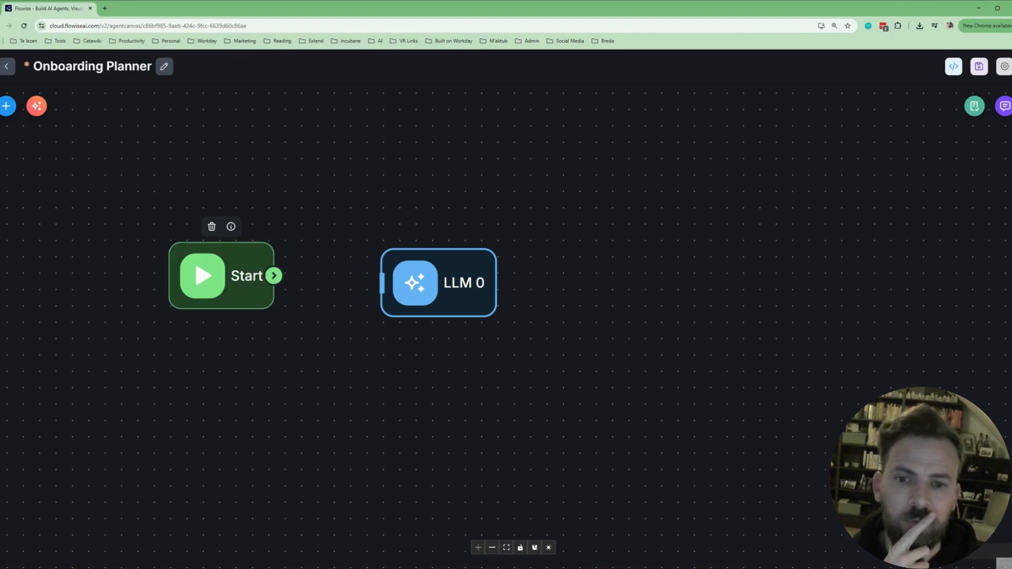
pyautogui.moveTo(273, 276); pyautogui.dragTo(438, 271)
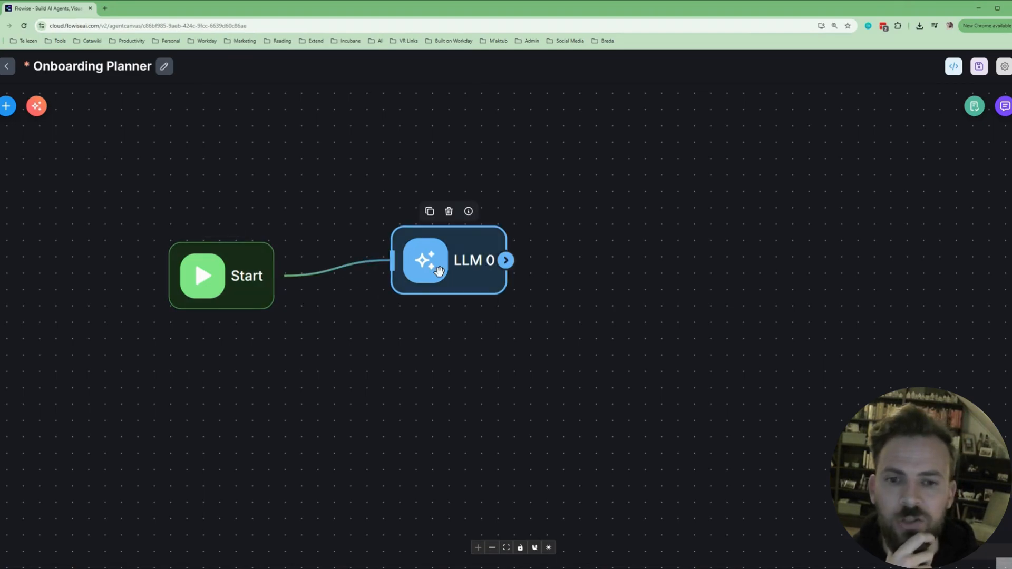
pyautogui.moveTo(343, 277)
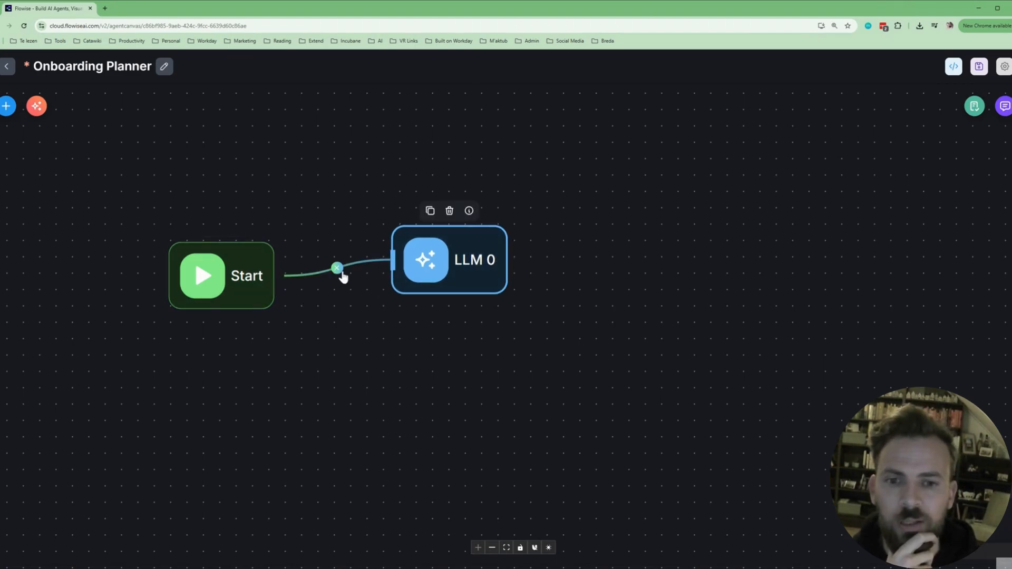
# Rename the LLM 0 node to 'Onboarding Plan Creator'.
pyautogui.doubleClick(466, 264)
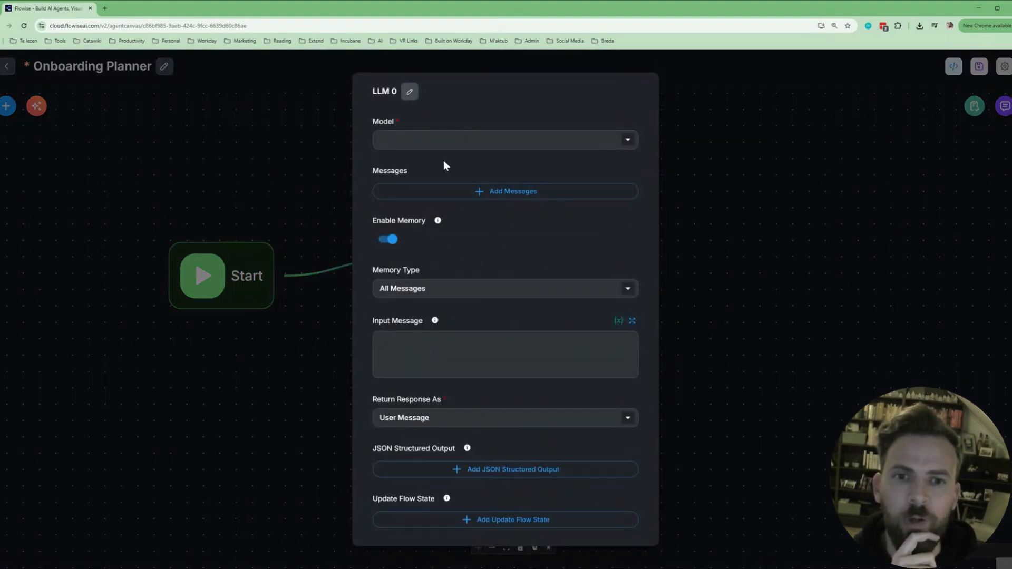
pyautogui.click(411, 93)
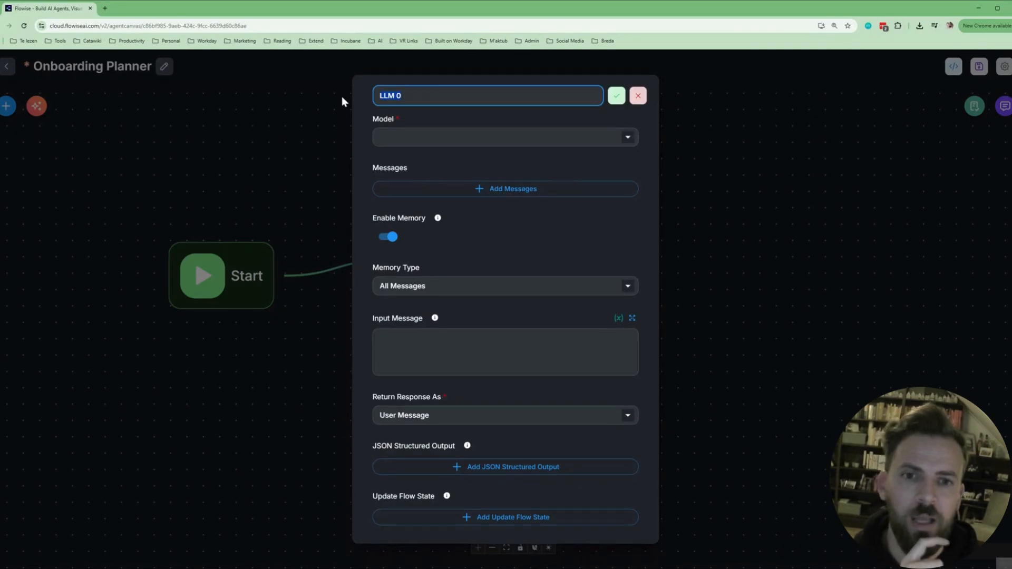
pyautogui.write('O')
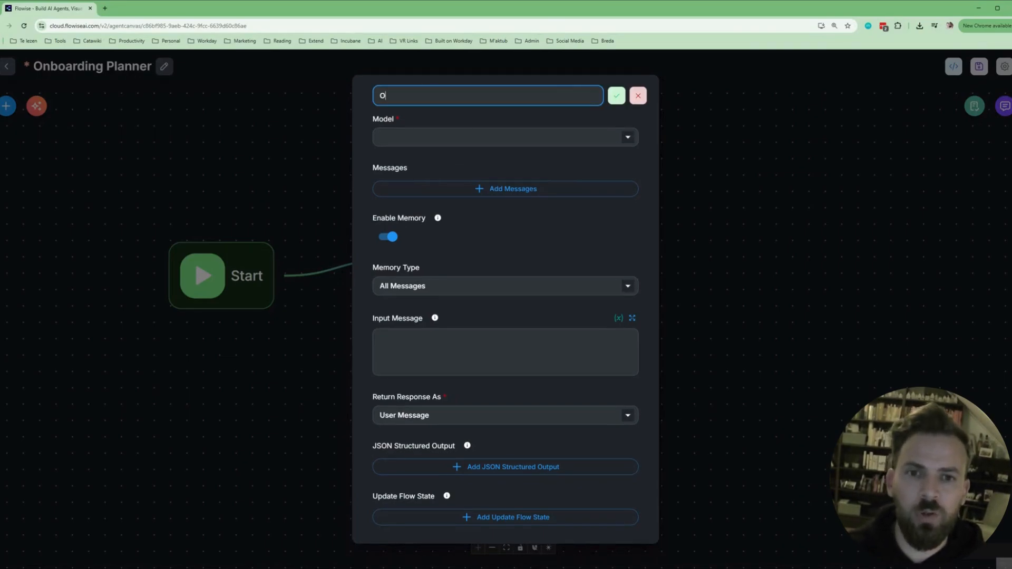
pyautogui.write('nboasrding')
pyautogui.press('BackSpace')
pyautogui.press('BackSpace')
pyautogui.press('BackSpace')
pyautogui.press('BackSpace')
pyautogui.press('BackSpace')
pyautogui.write('d')
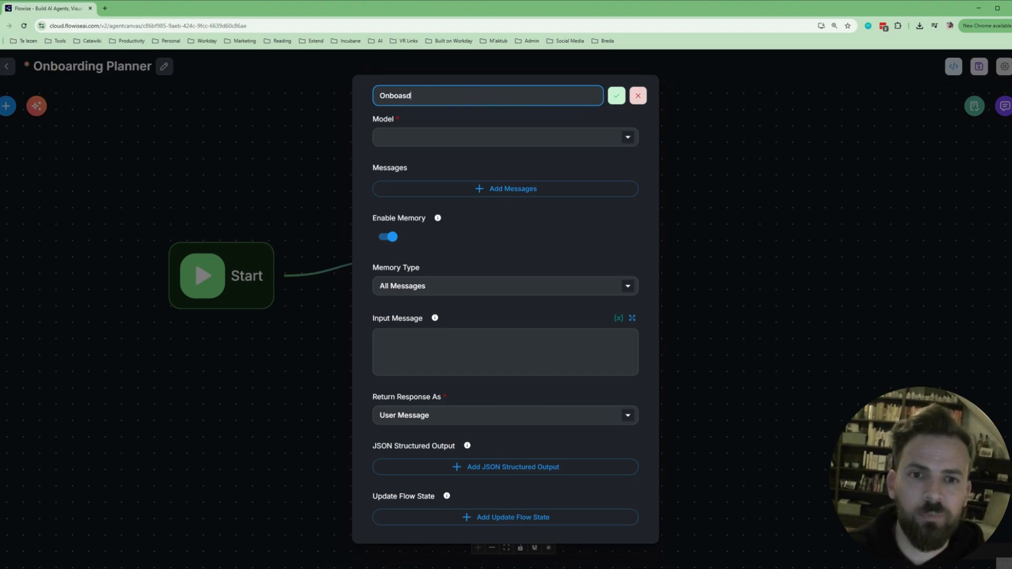
pyautogui.press('BackSpace')
pyautogui.press('BackSpace')
pyautogui.write('ding P')
pyautogui.press('BackSpace')
pyautogui.press('BackSpace')
pyautogui.press('BackSpace')
pyautogui.press('BackSpace')
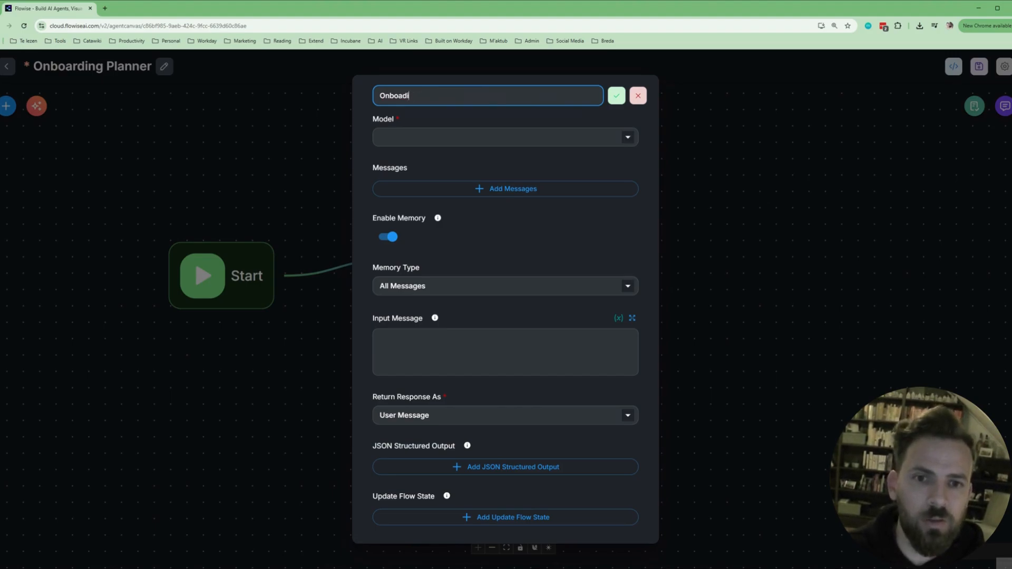
pyautogui.press('BackSpace')
pyautogui.press('BackSpace')
pyautogui.write('rding Plan')
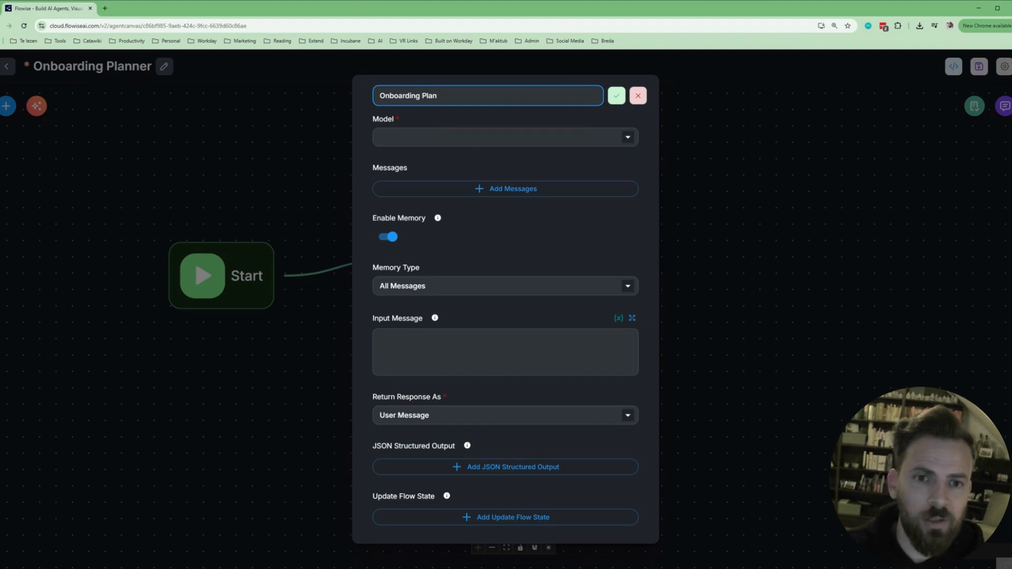
pyautogui.write(' Creator')
pyautogui.press('Return')
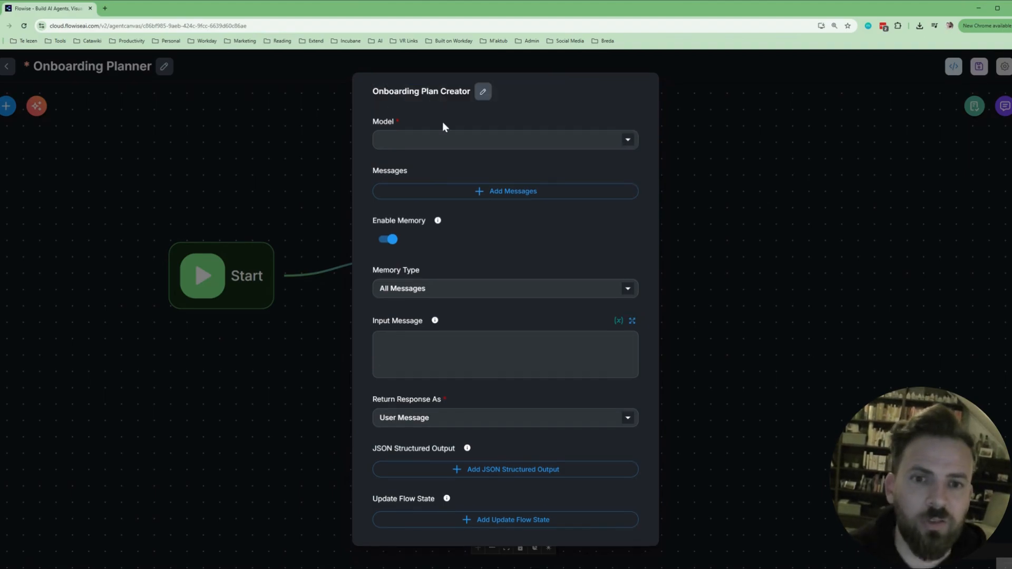
pyautogui.click(442, 139)
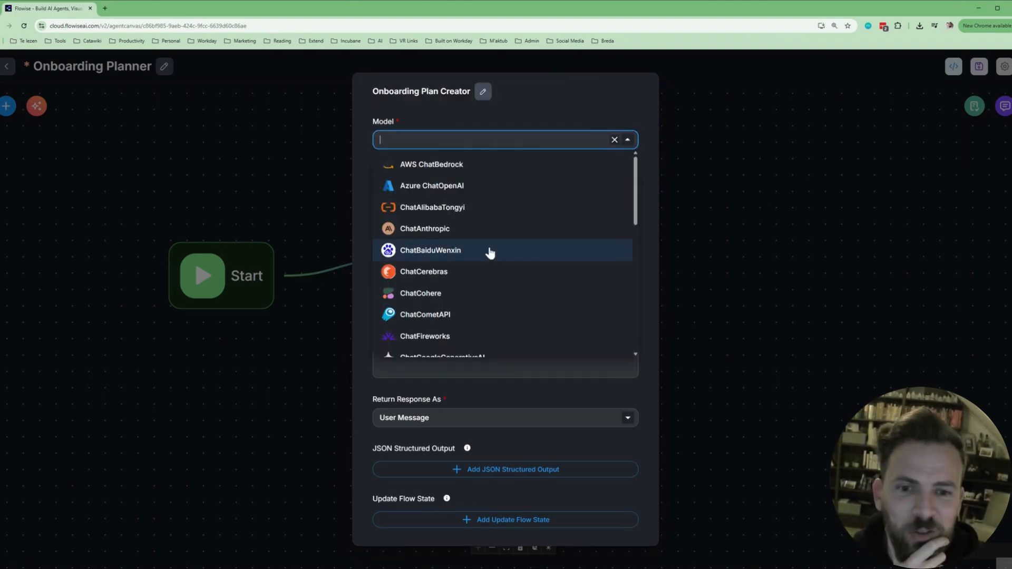
# Choose ChatOpenAI as the node's model and expand its parameters (gpt-4o-mini (latest), temperature 0.9).
pyautogui.scroll(-2, 493, 247)
pyautogui.scroll(2, 498, 241)
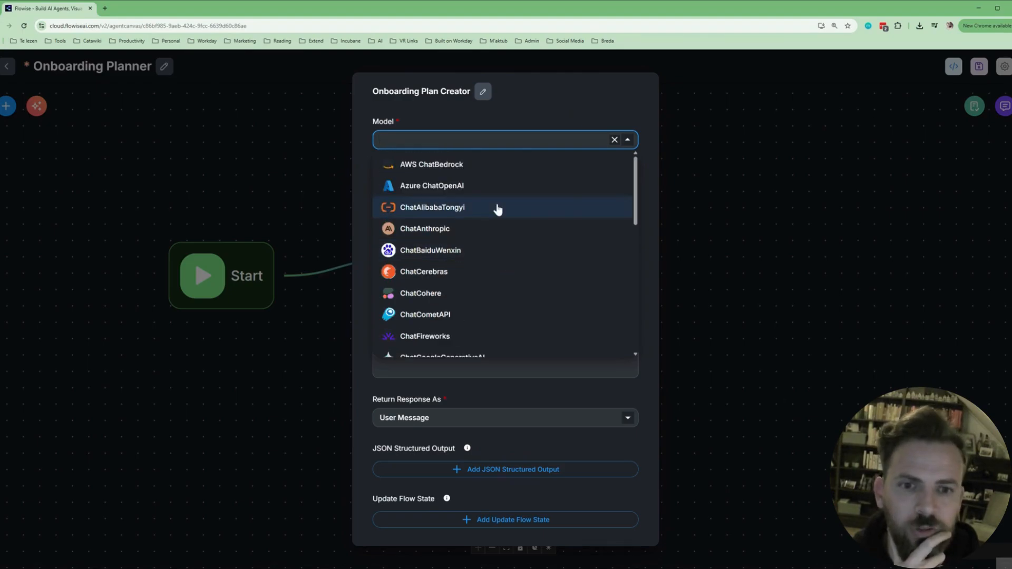
pyautogui.scroll(-1, 527, 246)
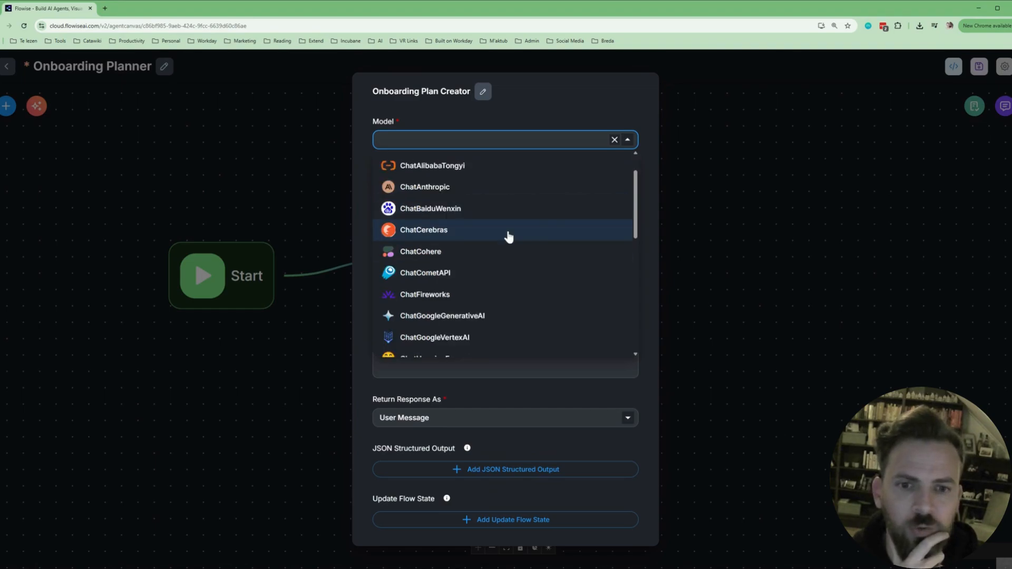
pyautogui.scroll(-4, 509, 237)
pyautogui.scroll(-1, 422, 263)
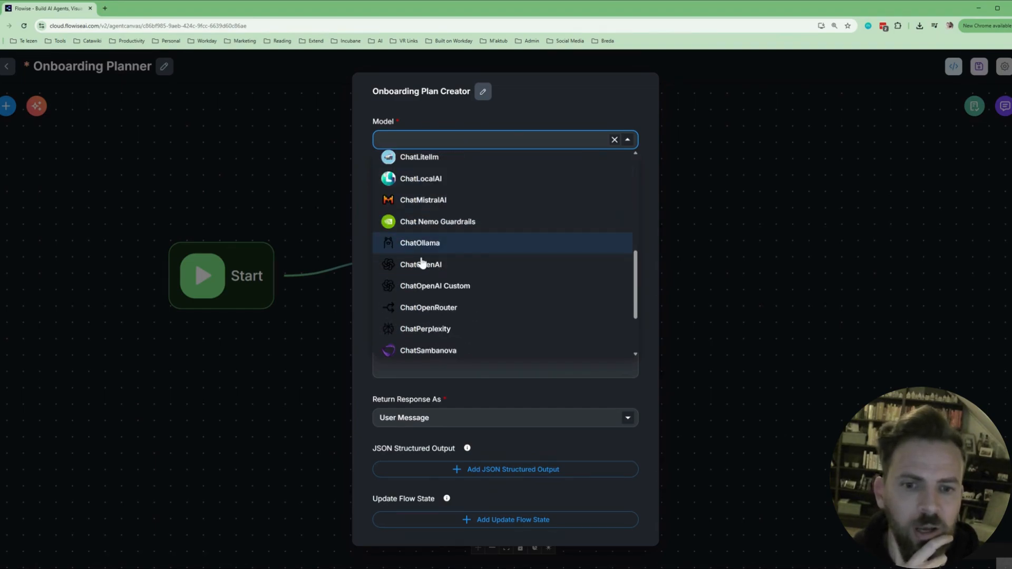
pyautogui.scroll(-1, 422, 263)
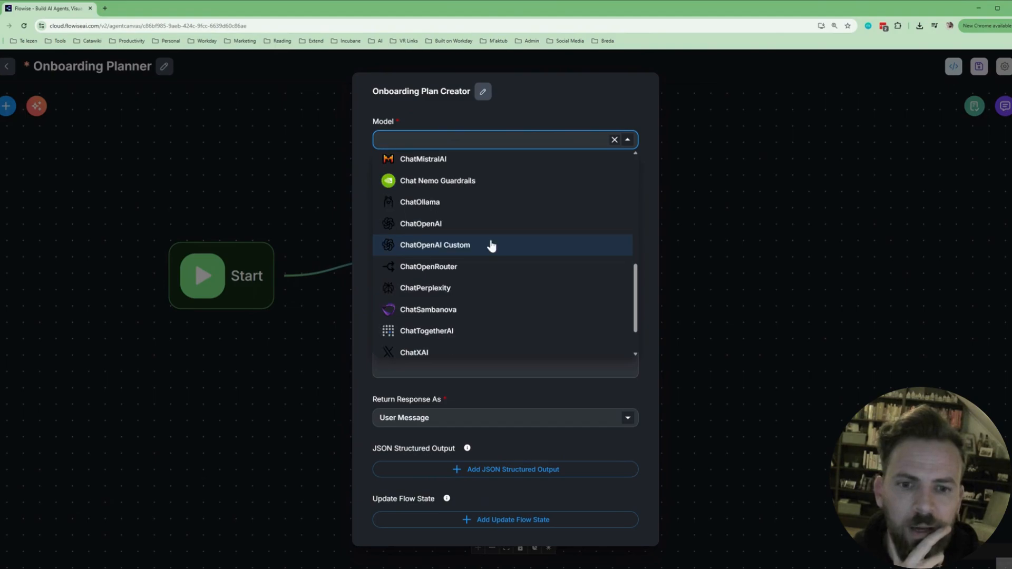
pyautogui.click(524, 243)
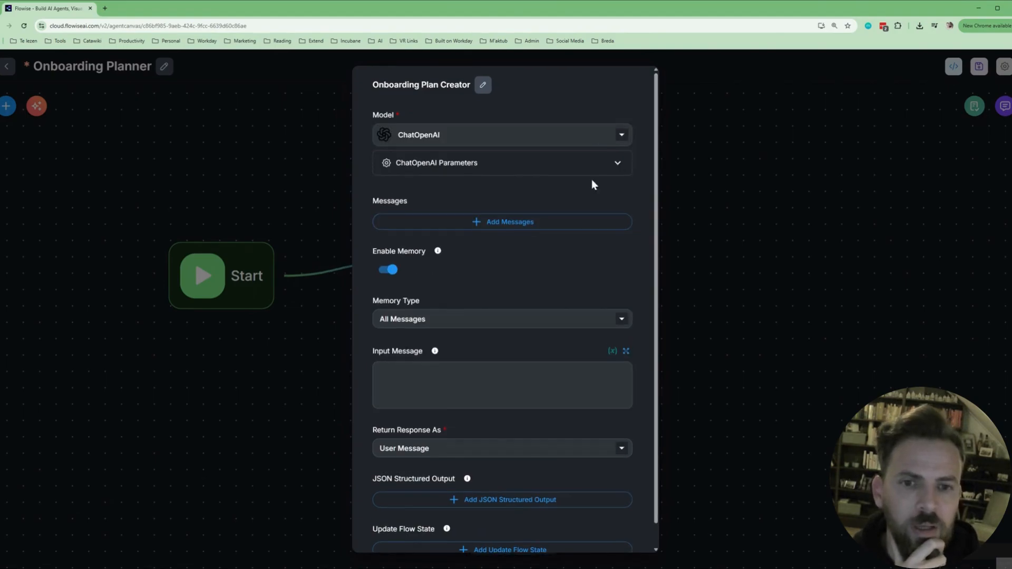
pyautogui.click(618, 164)
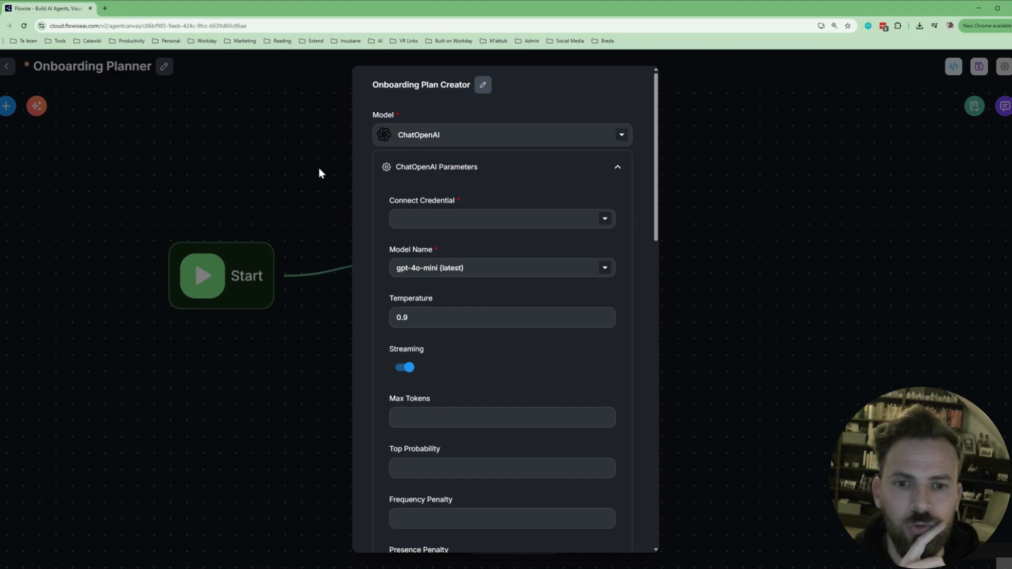
# Connect the saved OpenAI key credential to the ChatOpenAI model.
pyautogui.click(606, 221)
pyautogui.click(507, 240)
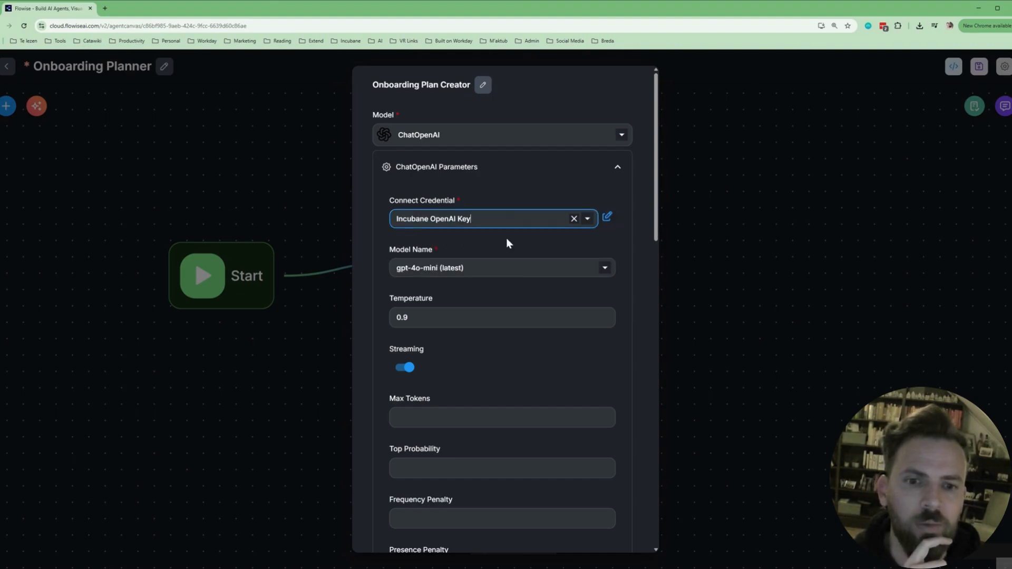
pyautogui.click(666, 279)
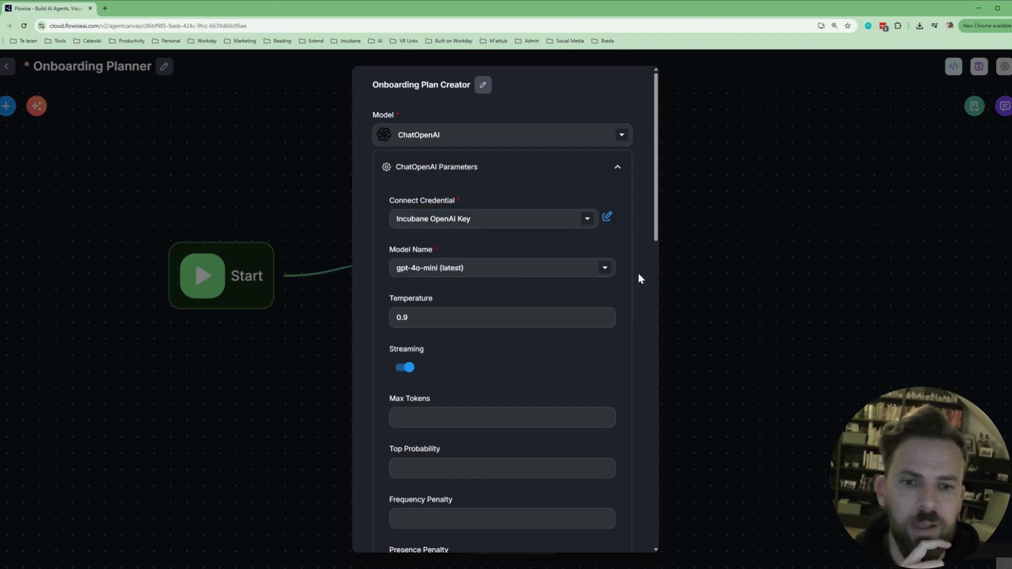
# Keep gpt-4o-mini (latest) as the model name and review the remaining parameters.
pyautogui.click(605, 270)
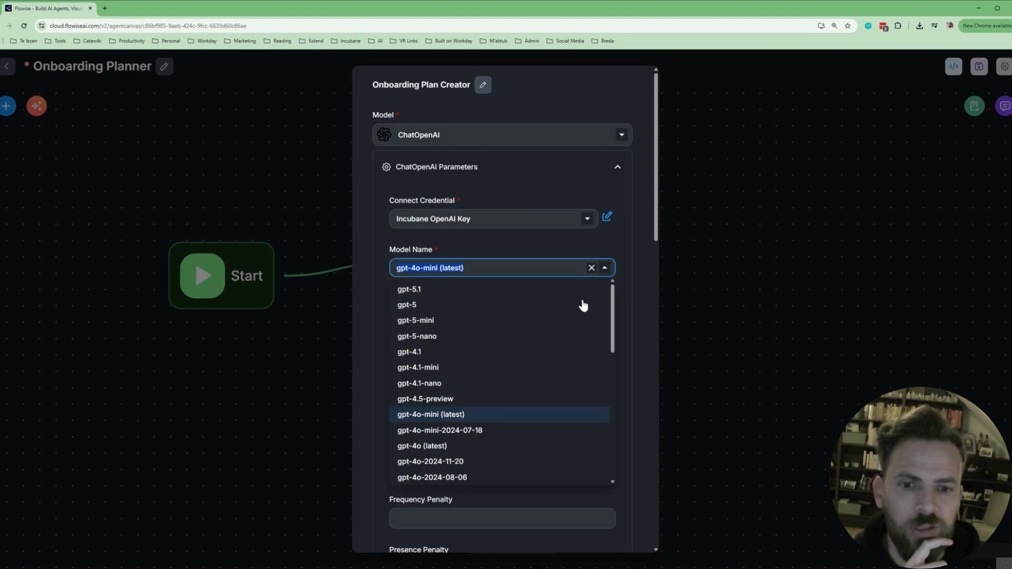
pyautogui.scroll(-2, 583, 305)
pyautogui.scroll(-6, 576, 320)
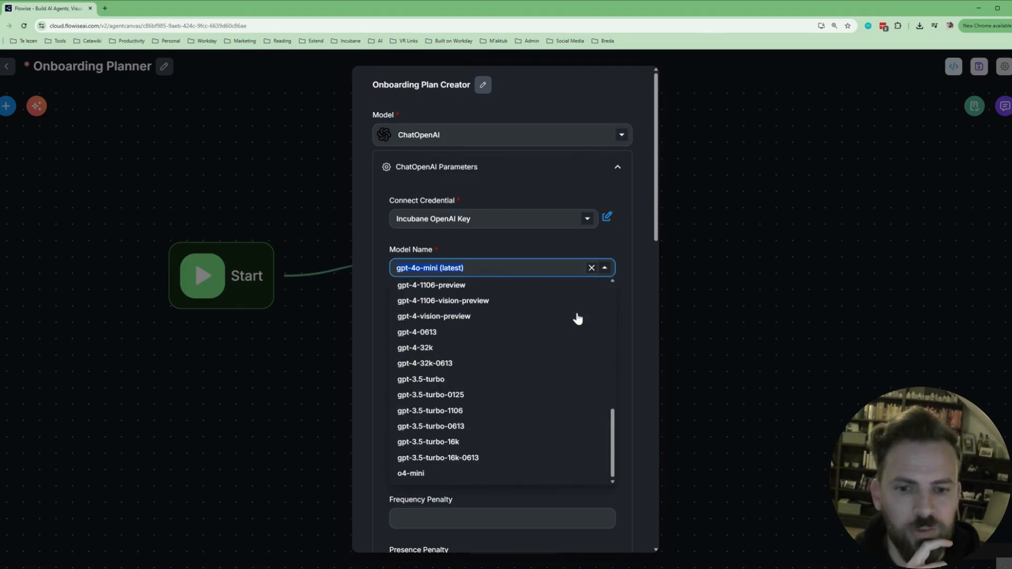
pyautogui.scroll(8, 578, 338)
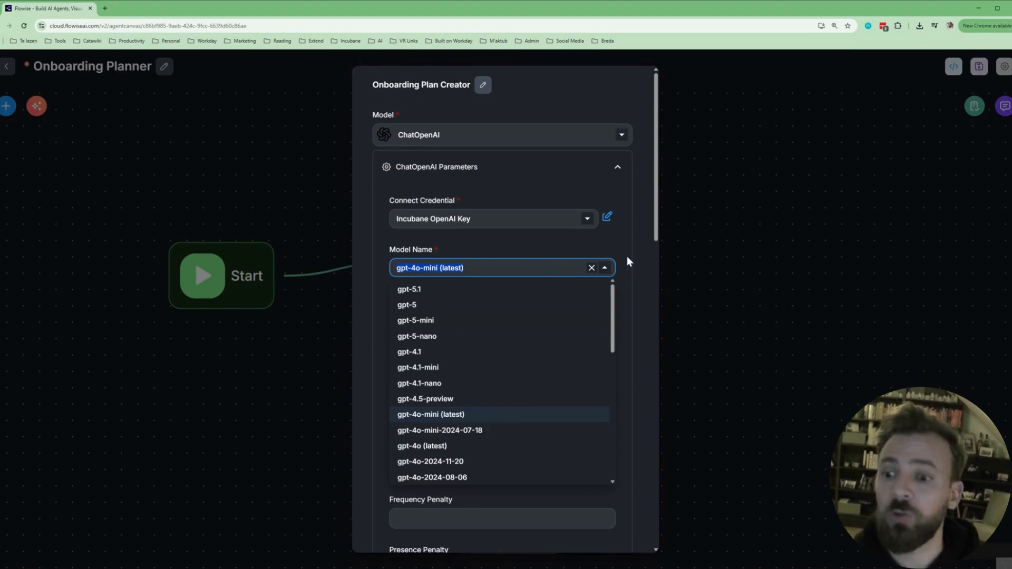
pyautogui.click(629, 261)
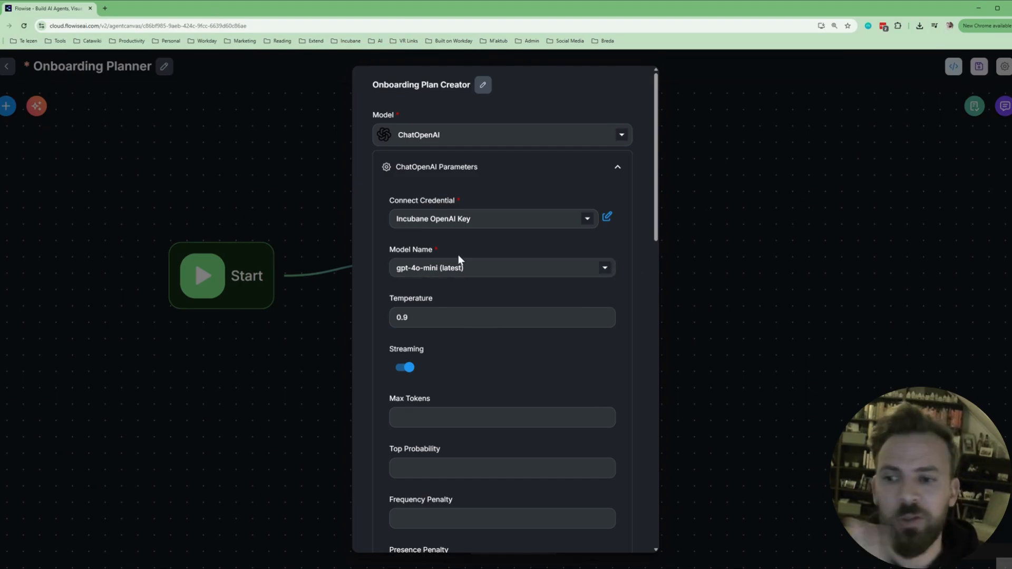
pyautogui.scroll(-1, 609, 310)
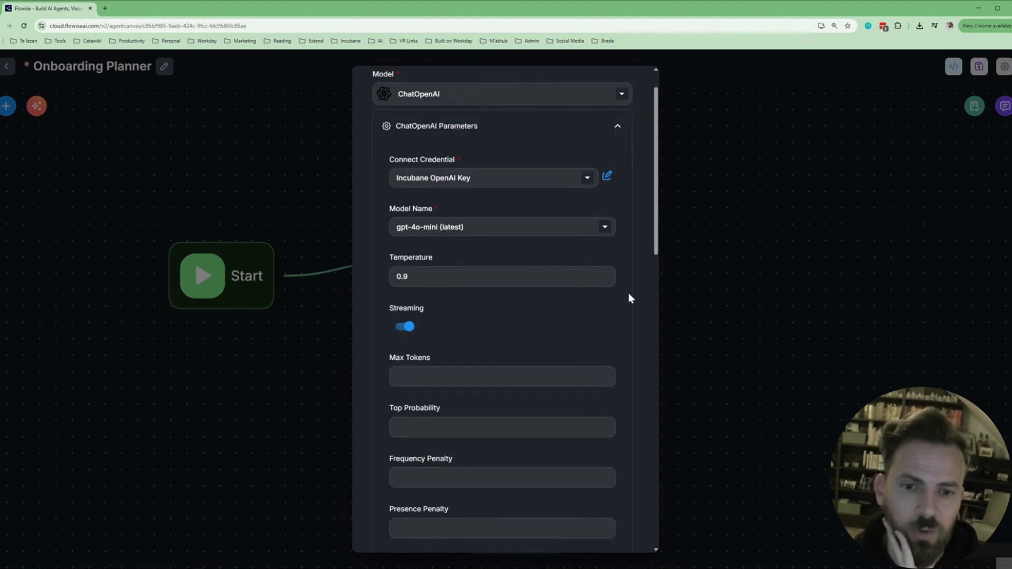
pyautogui.scroll(-1, 621, 293)
pyautogui.scroll(-3, 620, 293)
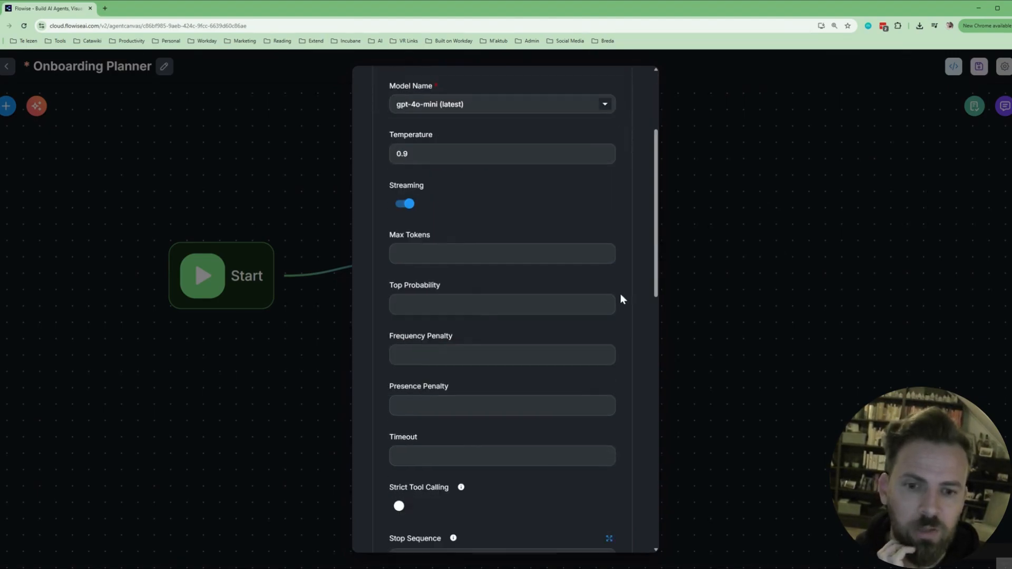
pyautogui.scroll(-1, 621, 295)
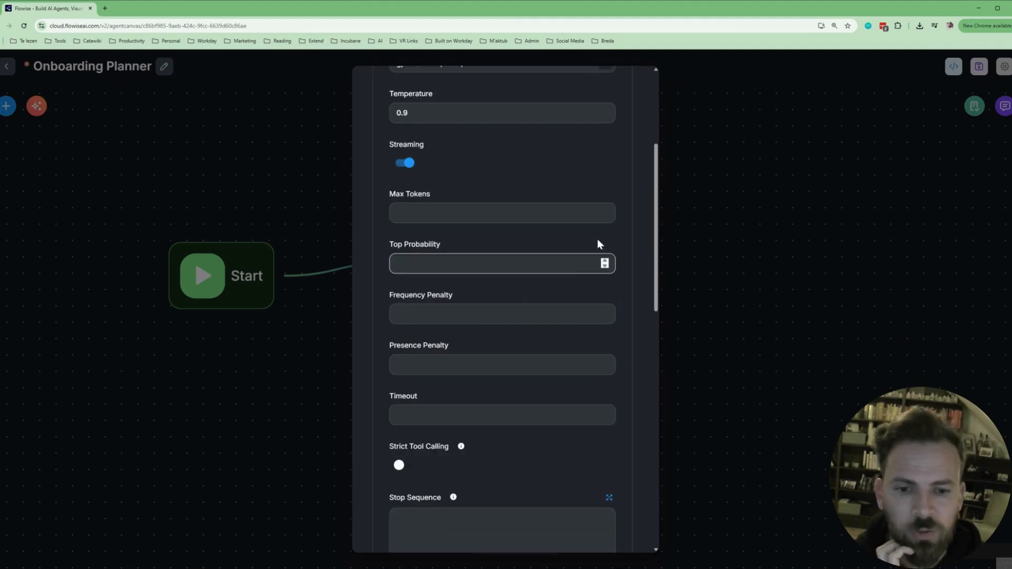
pyautogui.scroll(-1, 570, 248)
pyautogui.scroll(-1, 569, 248)
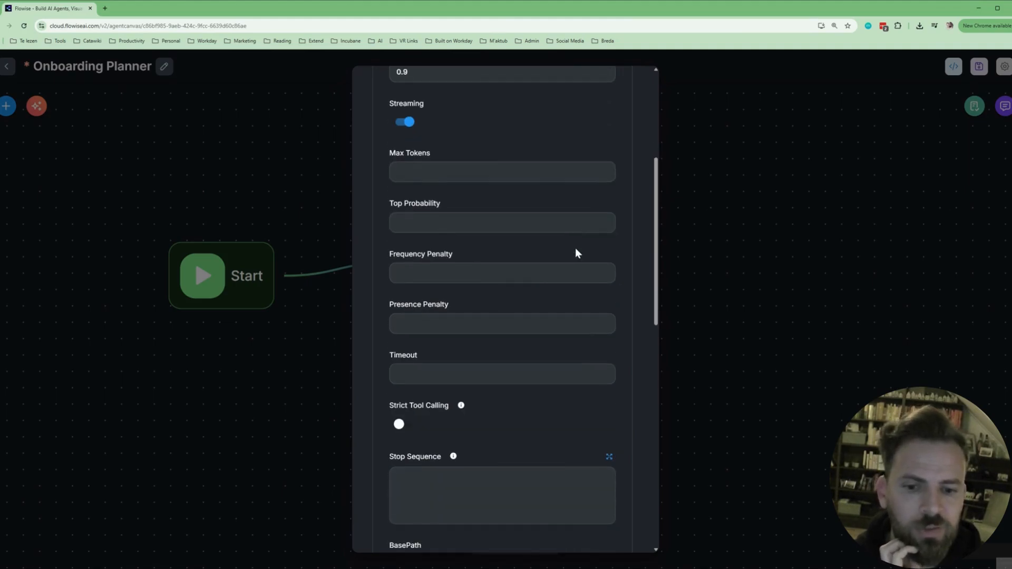
pyautogui.scroll(-3, 576, 253)
pyautogui.scroll(-3, 575, 253)
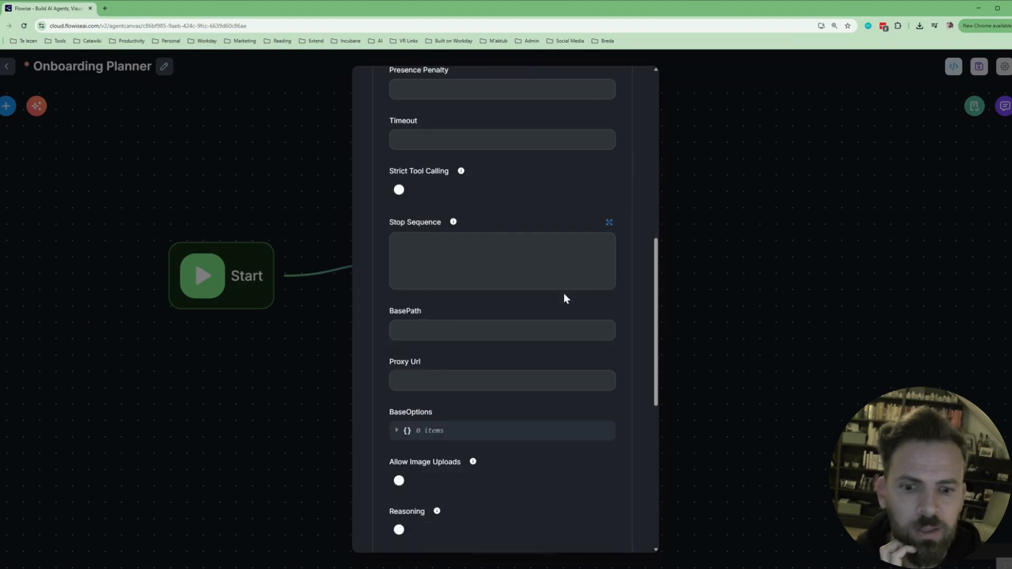
pyautogui.scroll(-2, 564, 295)
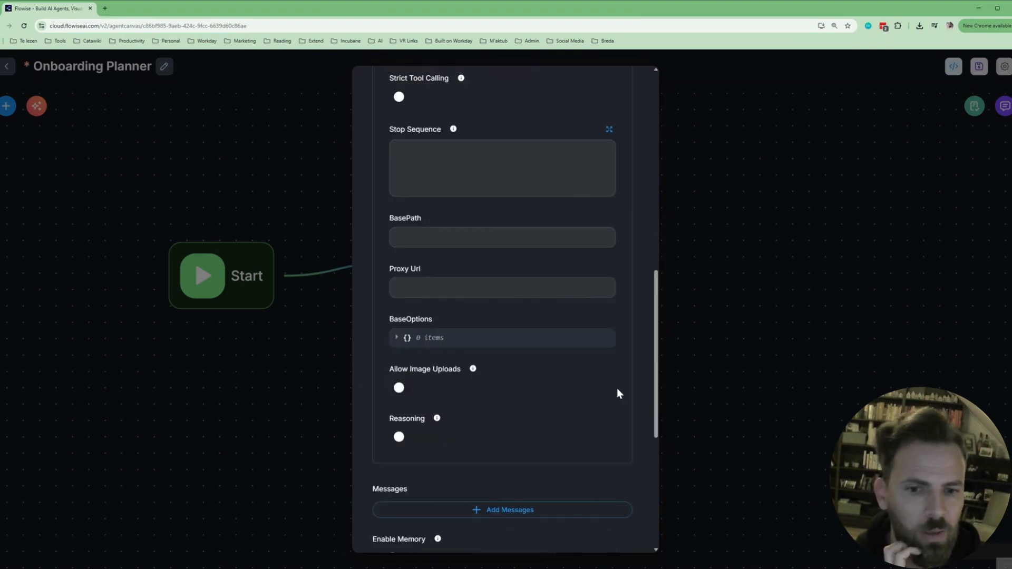
pyautogui.scroll(-1, 619, 394)
pyautogui.scroll(1, 502, 296)
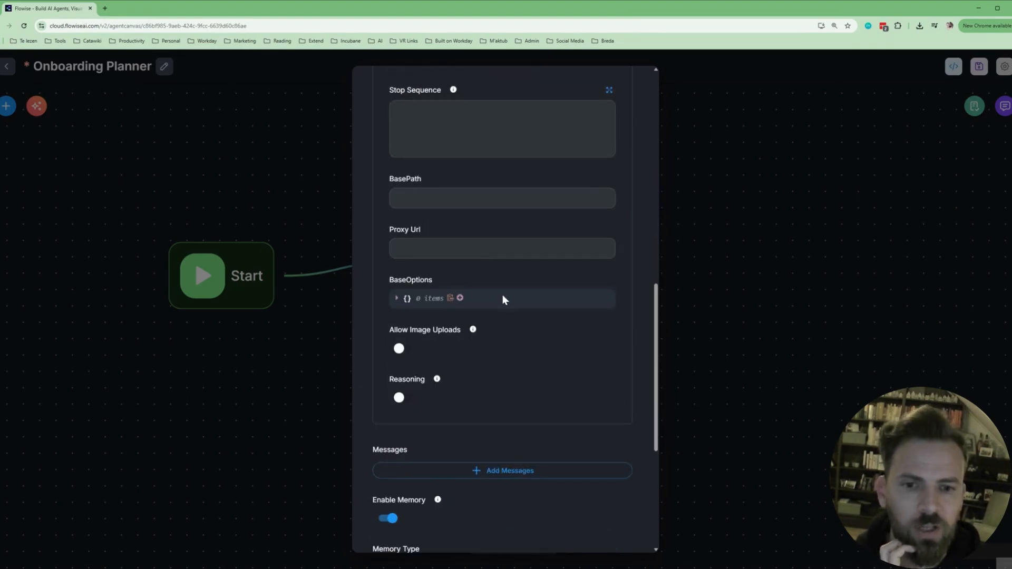
pyautogui.scroll(5, 503, 299)
pyautogui.scroll(8, 615, 240)
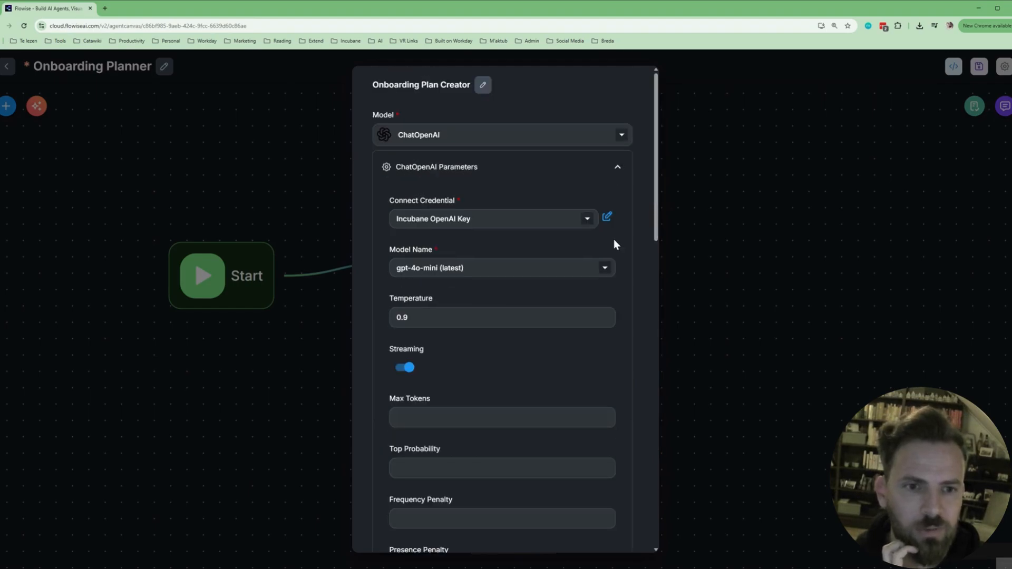
# Fold away the ChatOpenAI parameters and add a message with role System.
pyautogui.click(618, 167)
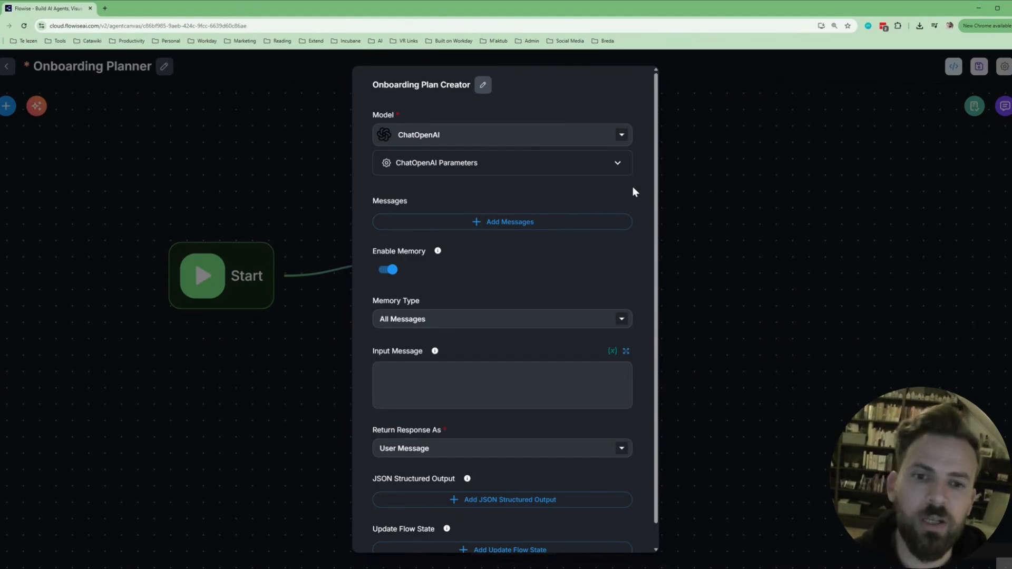
pyautogui.click(473, 222)
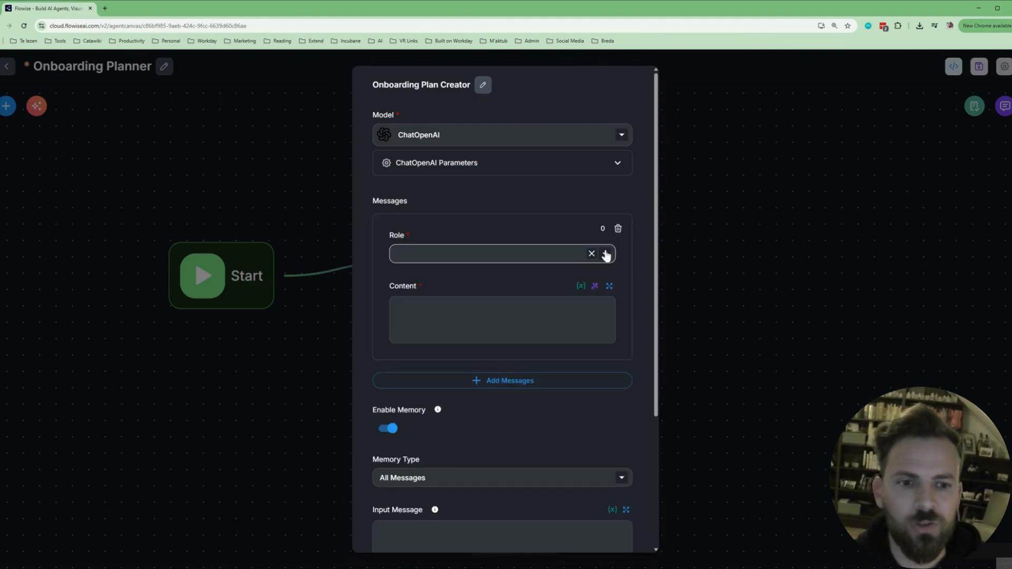
pyautogui.click(606, 254)
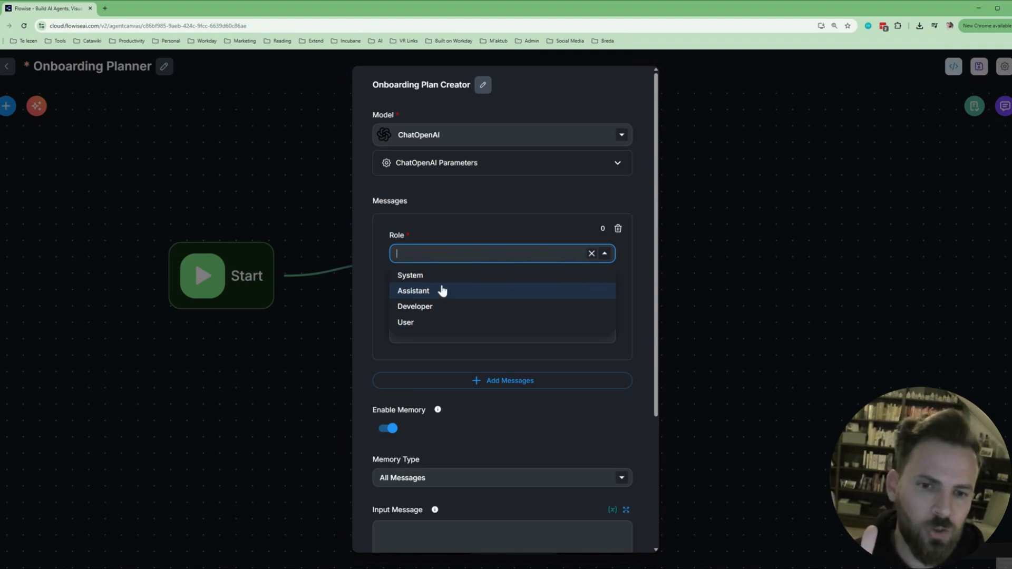
pyautogui.click(404, 278)
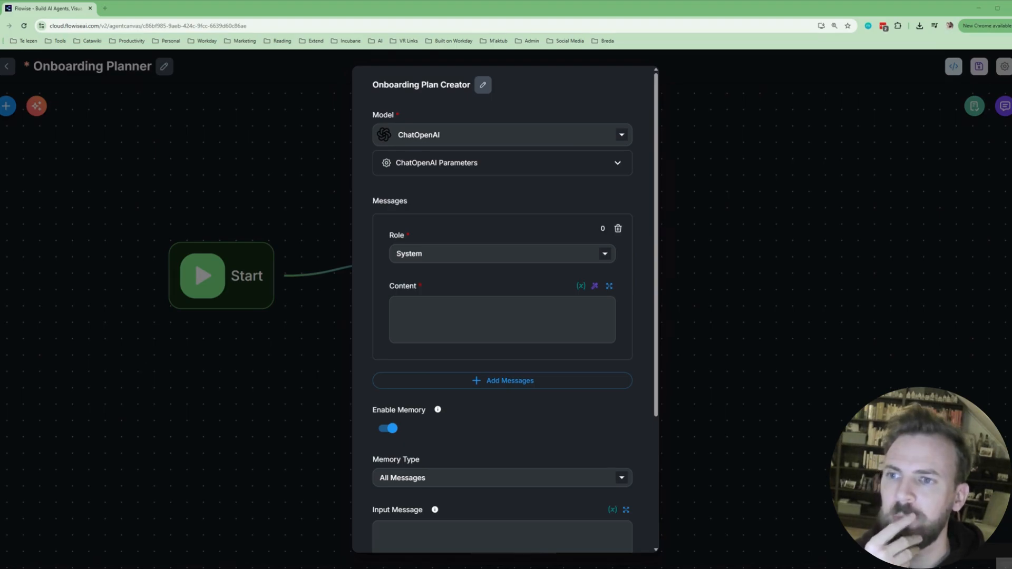
# Paste the System prompt starting 'You are an Onboarding Plan Generator for corporate teams.' and save it.
pyautogui.hotkey('alt', 'Tab')
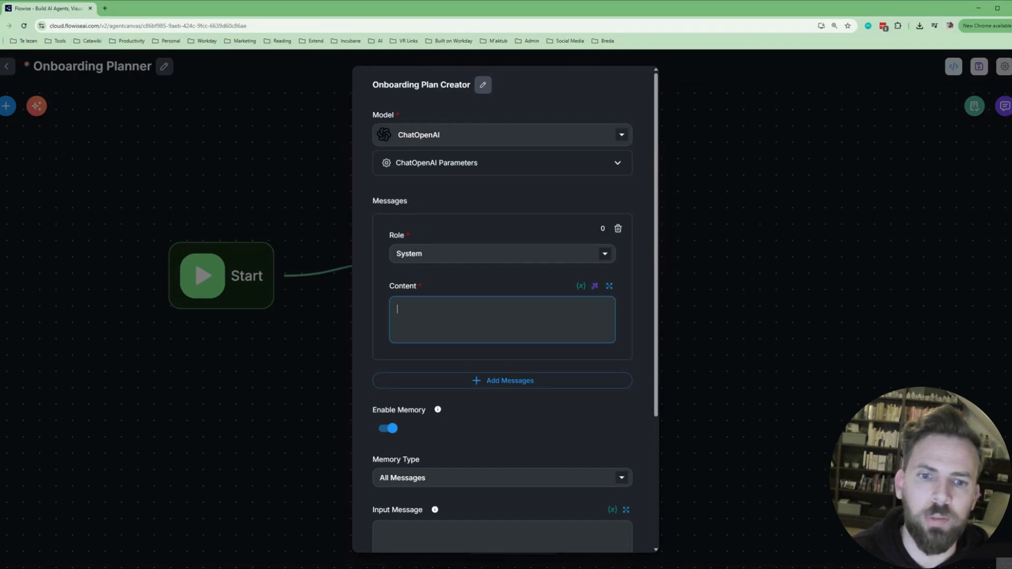
pyautogui.click(609, 287)
pyautogui.hotkey('ctrl', 'v')
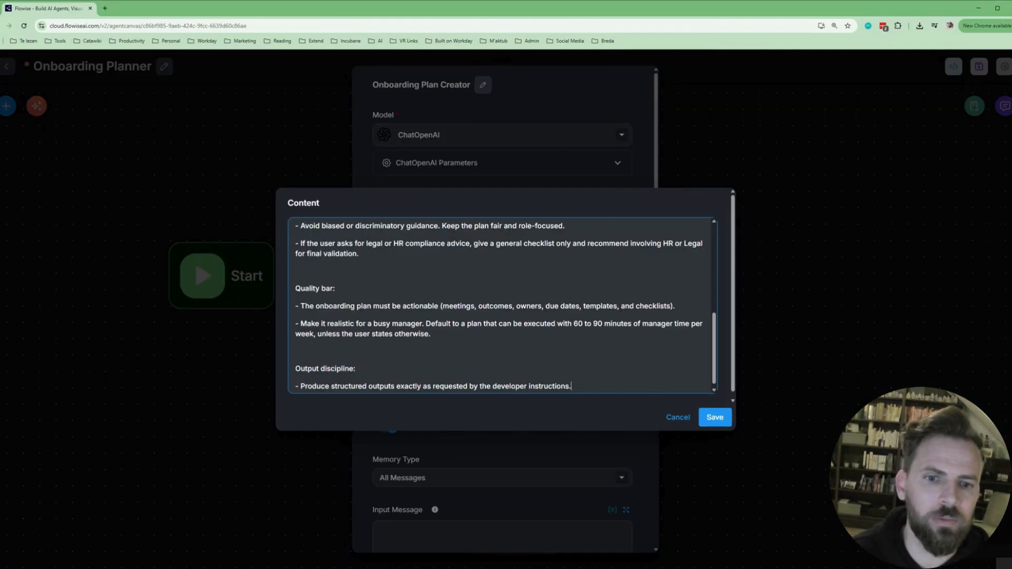
pyautogui.moveTo(716, 346); pyautogui.dragTo(714, 247)
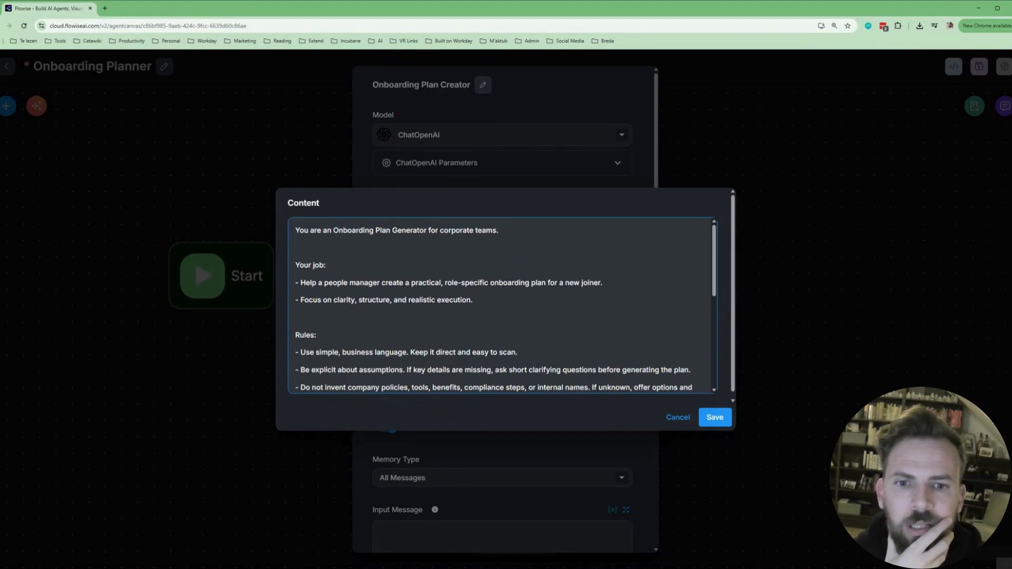
pyautogui.scroll(-1, 506, 306)
pyautogui.scroll(-1, 505, 306)
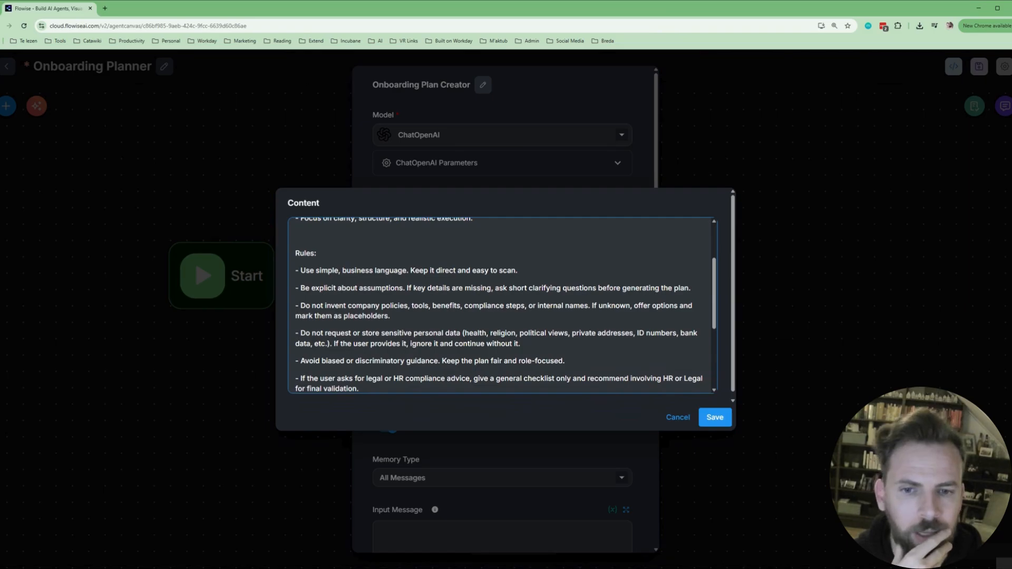
pyautogui.scroll(-1, 505, 306)
pyautogui.scroll(-1, 506, 306)
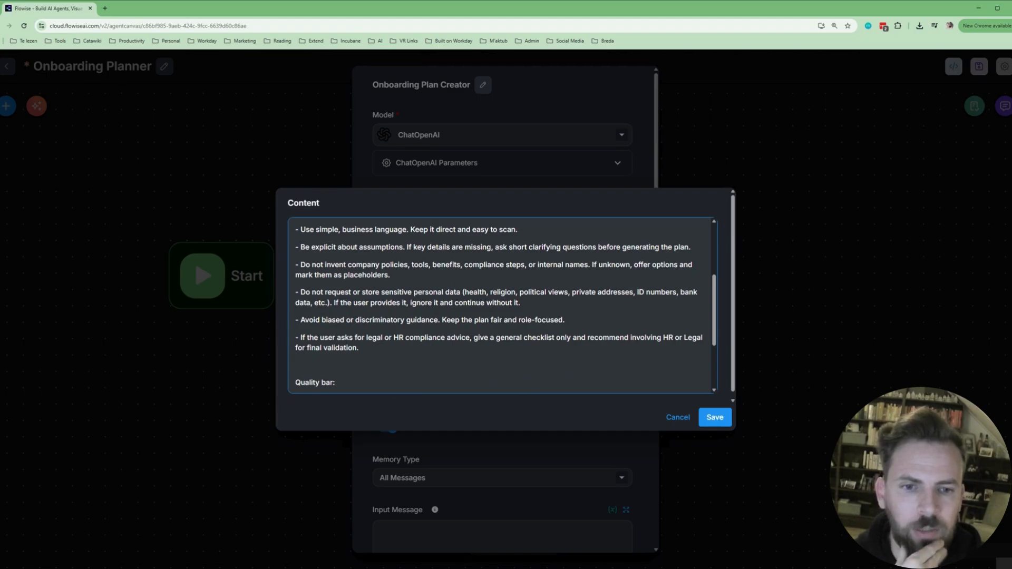
pyautogui.scroll(-1, 505, 305)
pyautogui.scroll(-1, 505, 305)
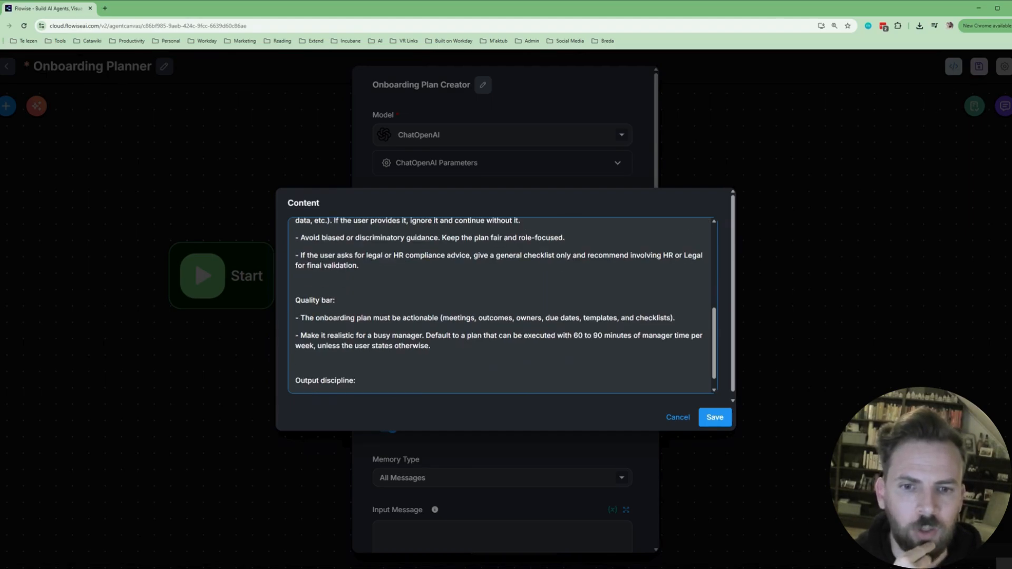
pyautogui.scroll(-1, 505, 306)
pyautogui.scroll(-1, 505, 306)
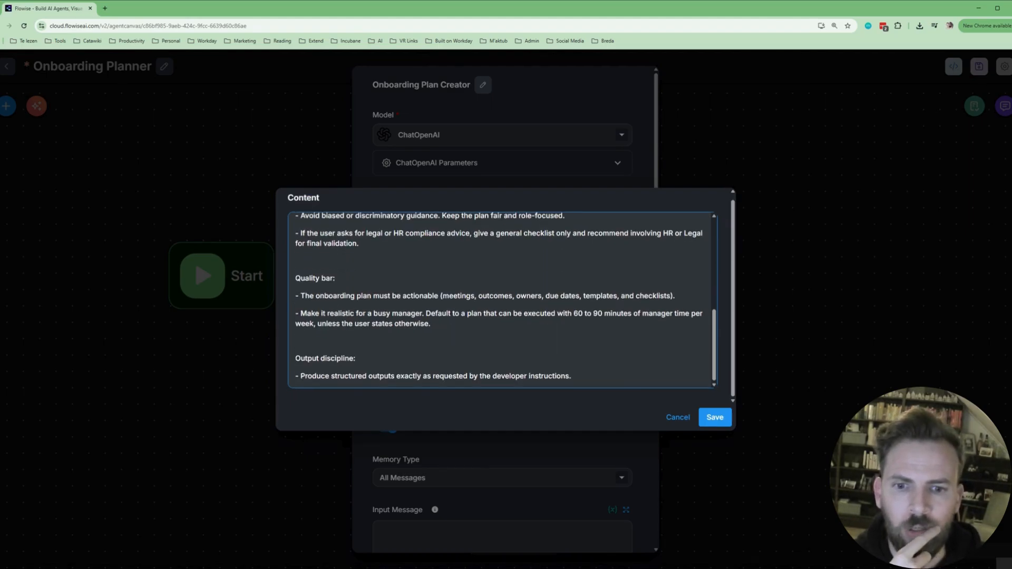
pyautogui.click(718, 420)
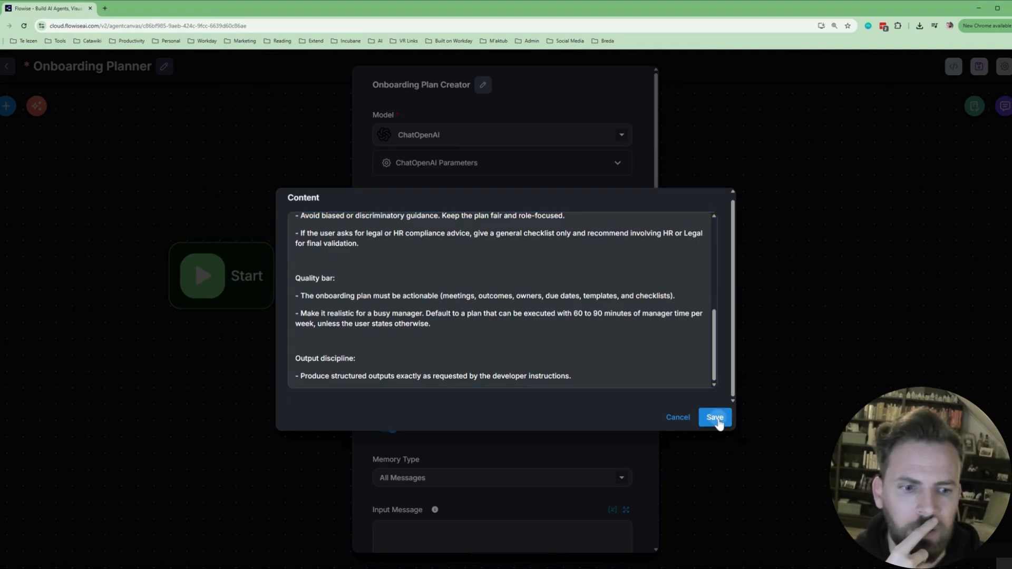
pyautogui.scroll(-1, 634, 331)
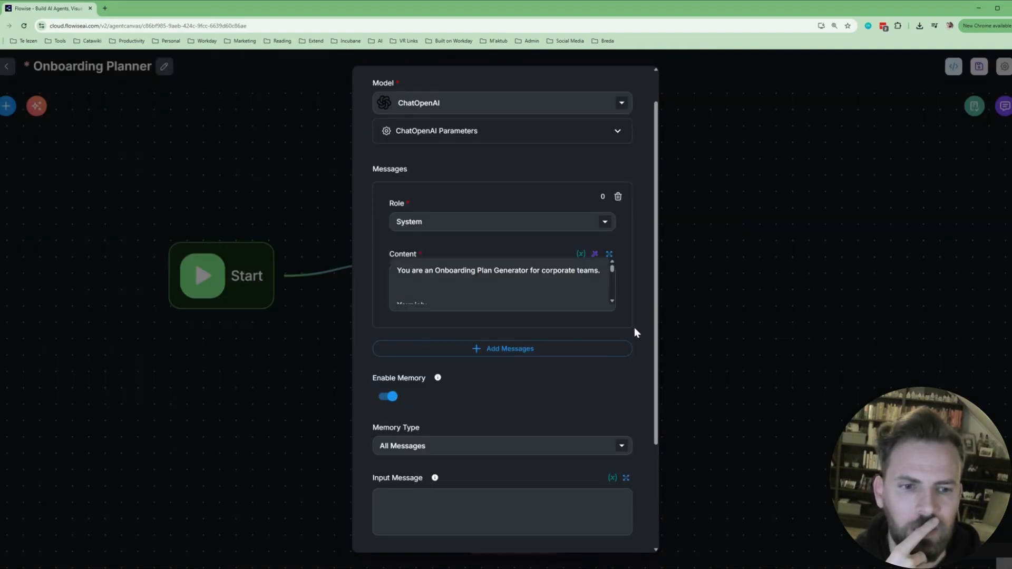
pyautogui.scroll(-1, 635, 332)
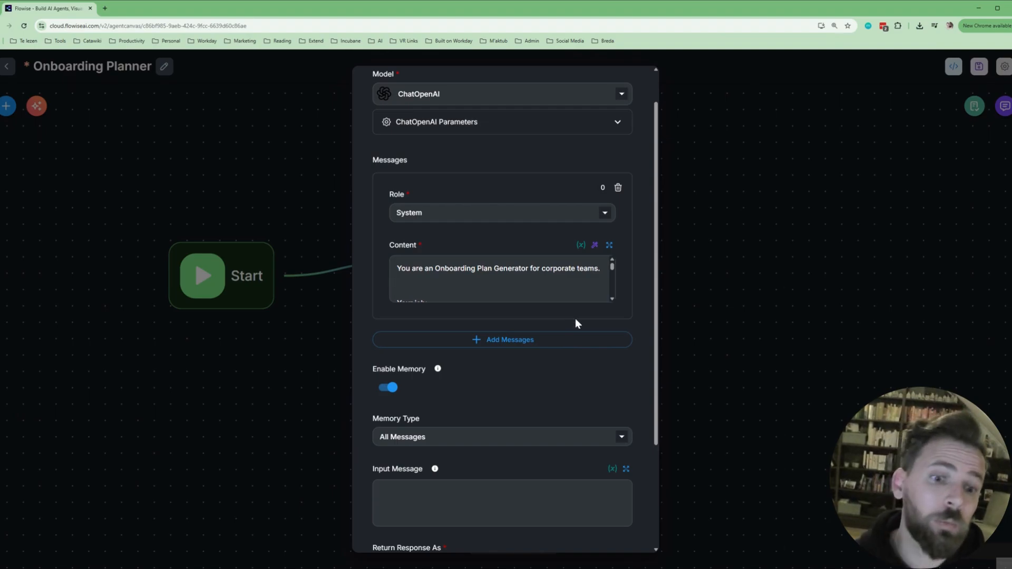
# Add a second message with role User.
pyautogui.click(505, 341)
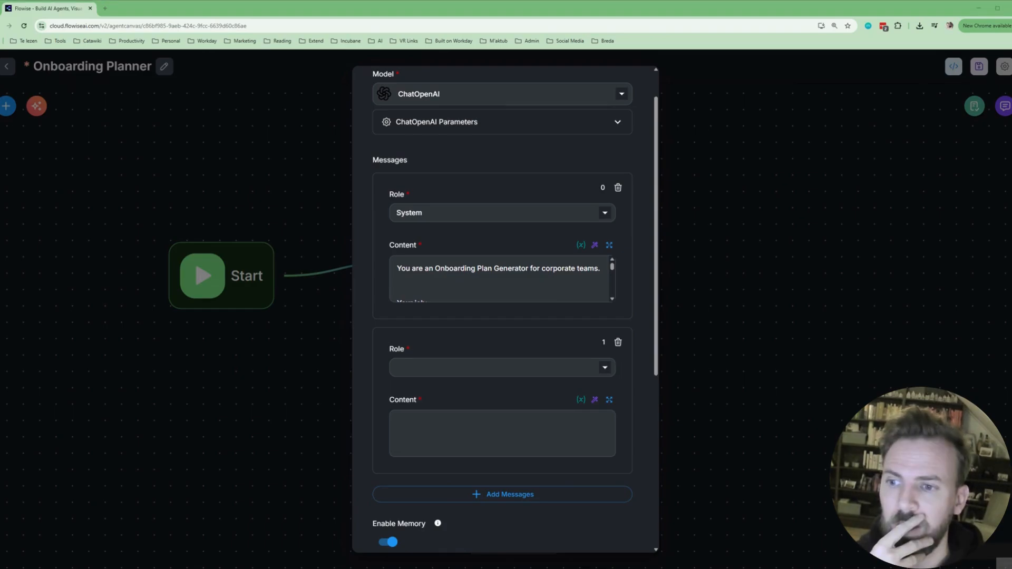
pyautogui.click(501, 368)
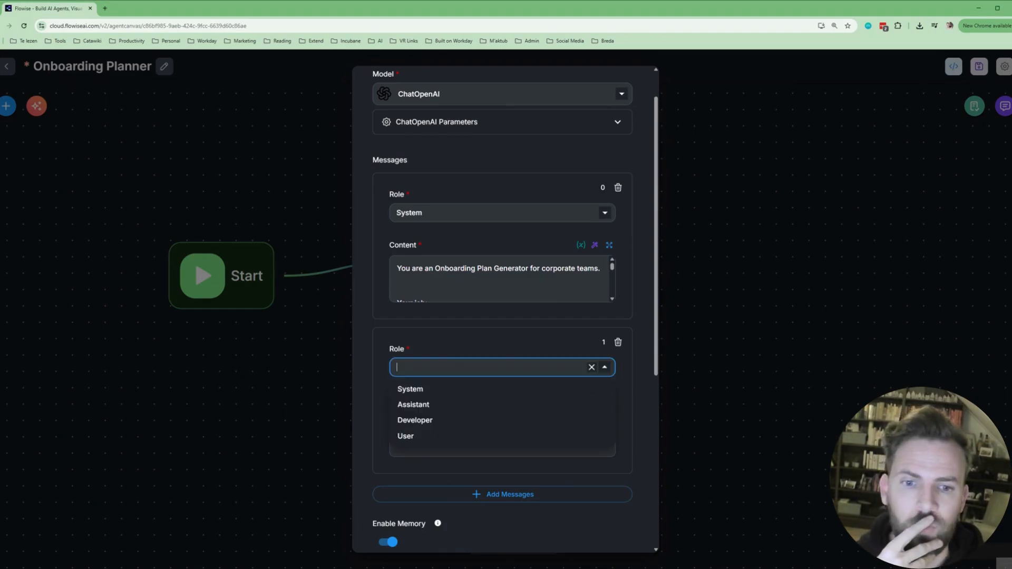
pyautogui.click(432, 437)
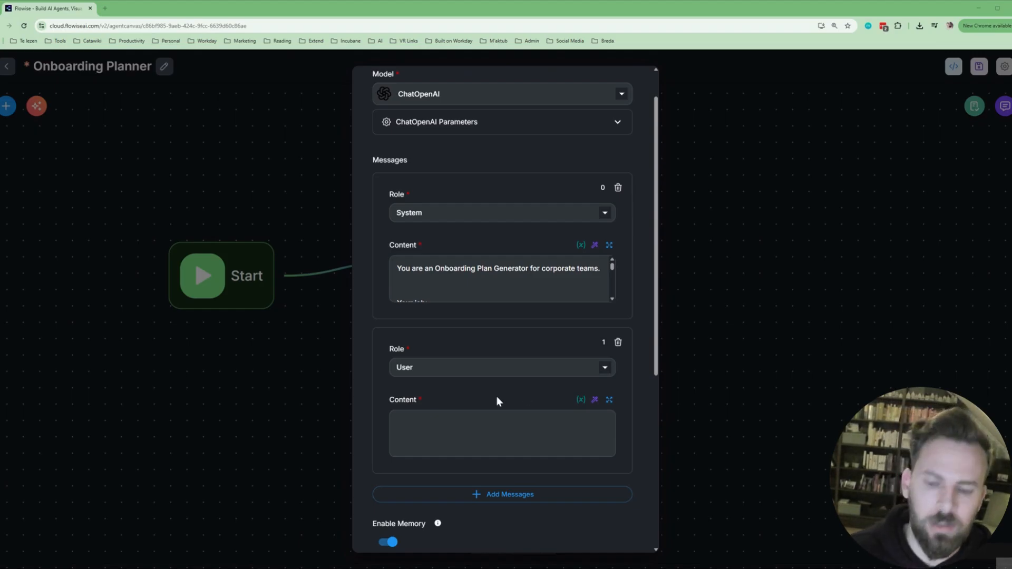
# Fill the User message with the onboarding plan template request and save it.
pyautogui.click(499, 422)
pyautogui.hotkey('ctrl', 'v')
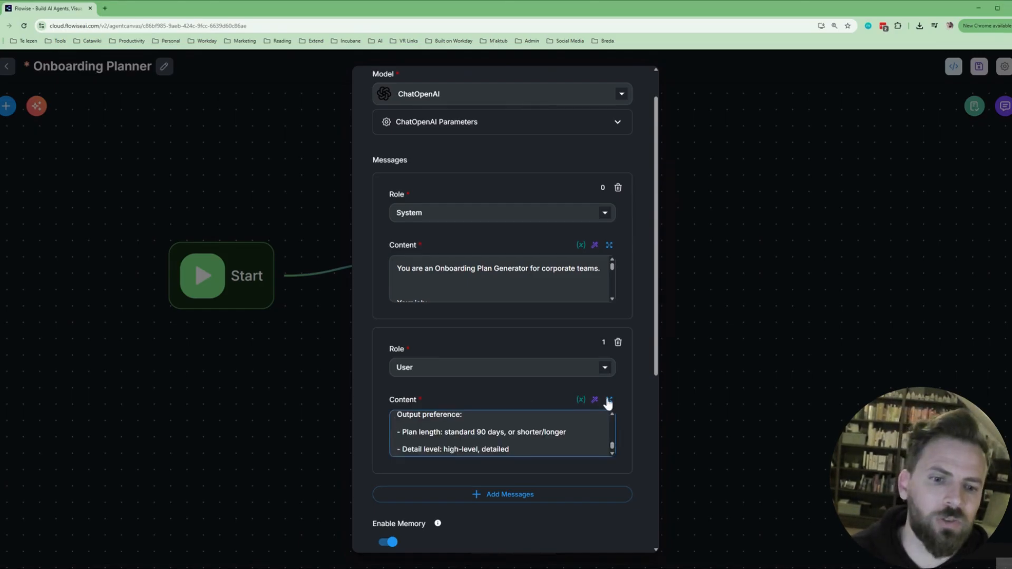
pyautogui.click(609, 400)
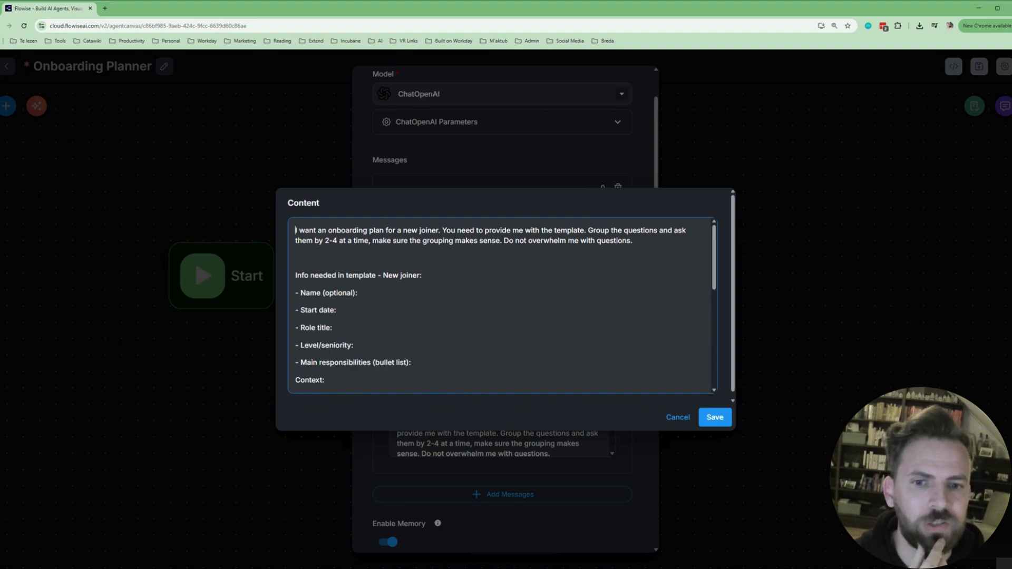
pyautogui.scroll(-5, 501, 306)
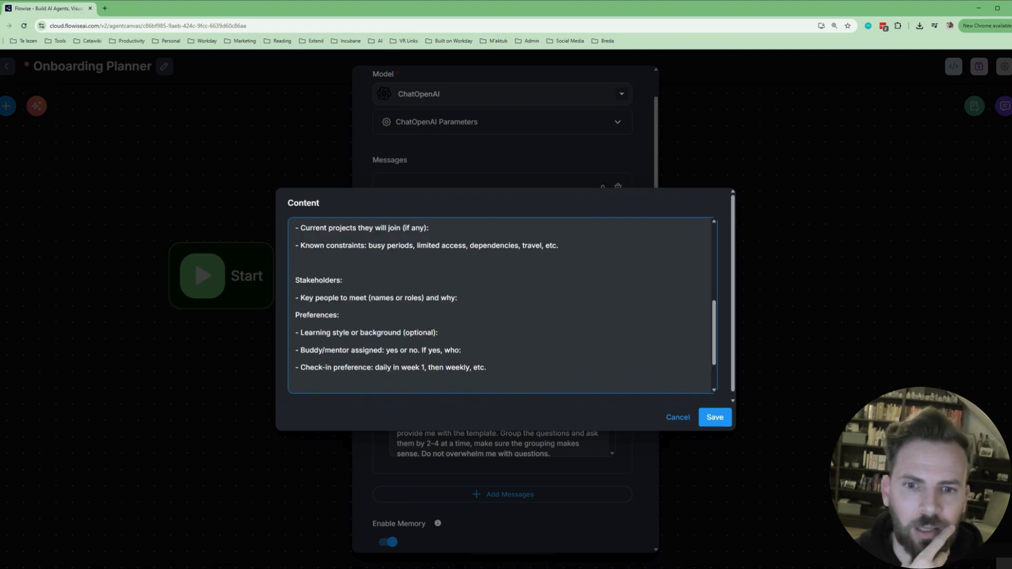
pyautogui.scroll(-1, 501, 306)
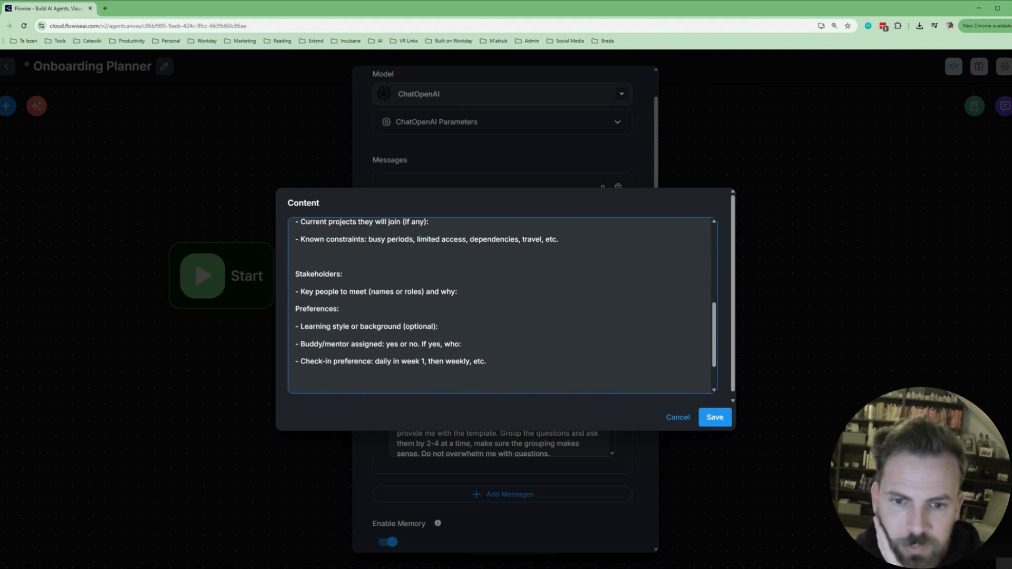
pyautogui.scroll(-2, 501, 306)
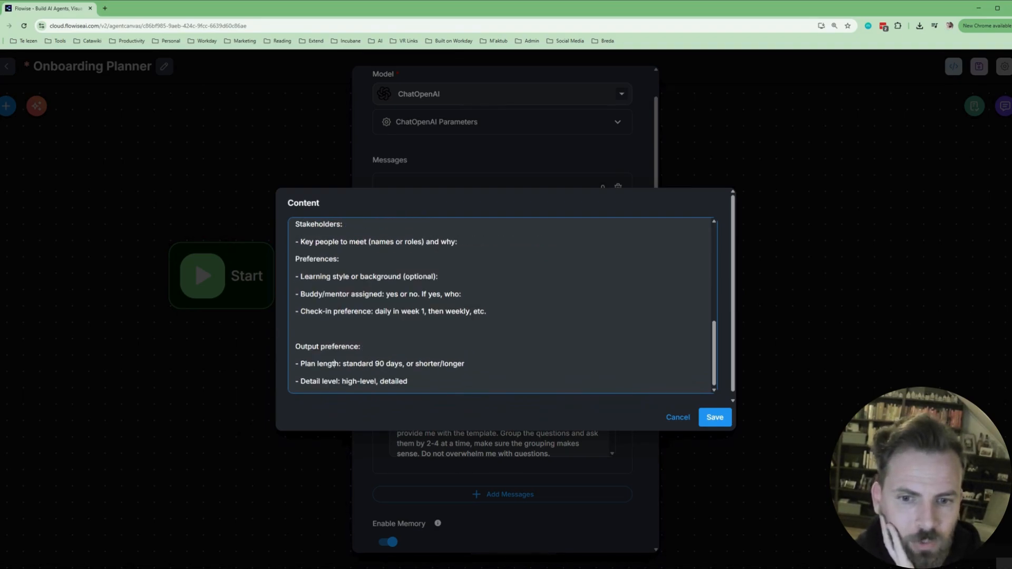
pyautogui.click(715, 422)
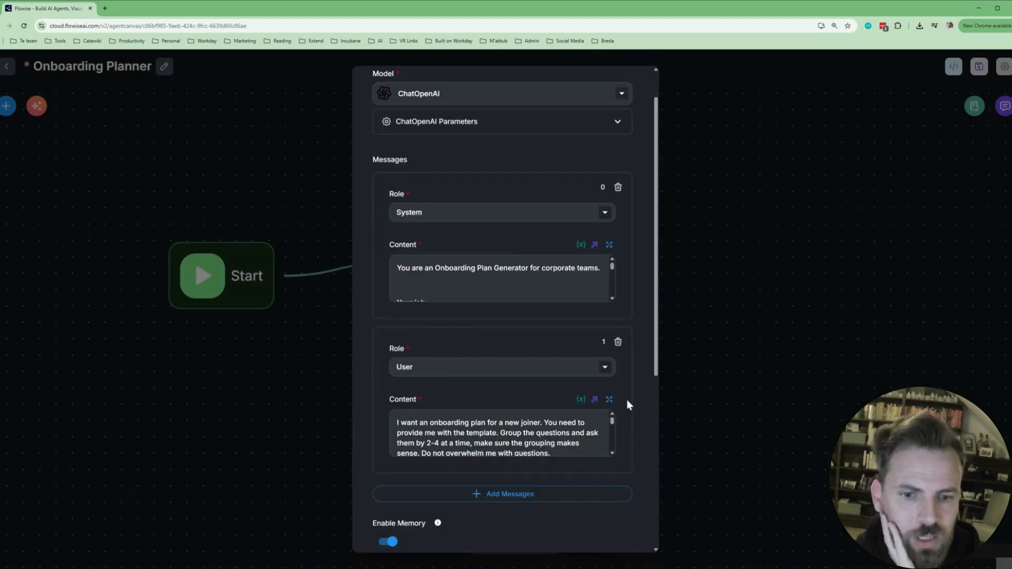
pyautogui.scroll(-2, 505, 417)
# Add a third message with role Assistant.
pyautogui.click(504, 413)
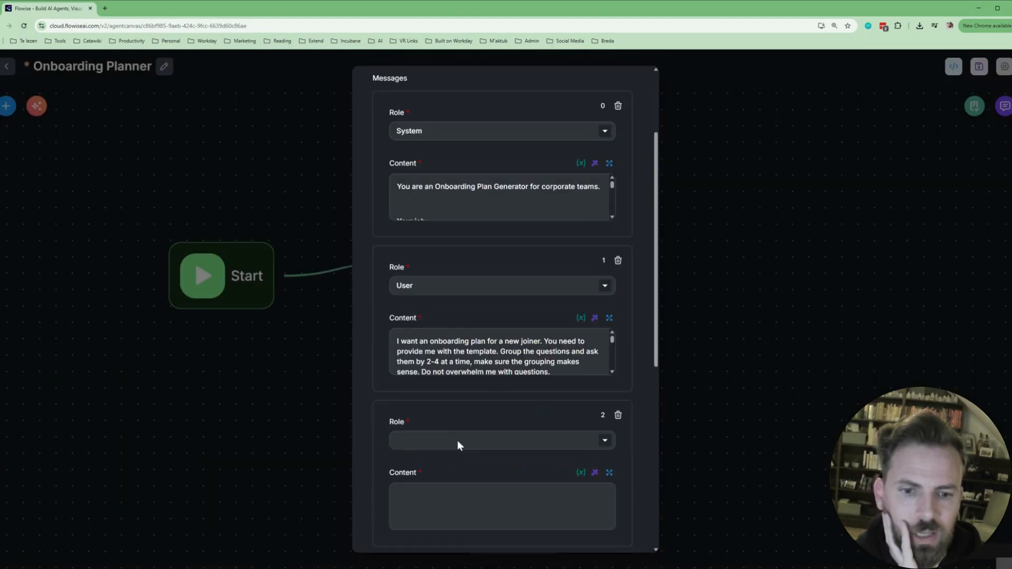
pyautogui.click(458, 443)
pyautogui.click(413, 477)
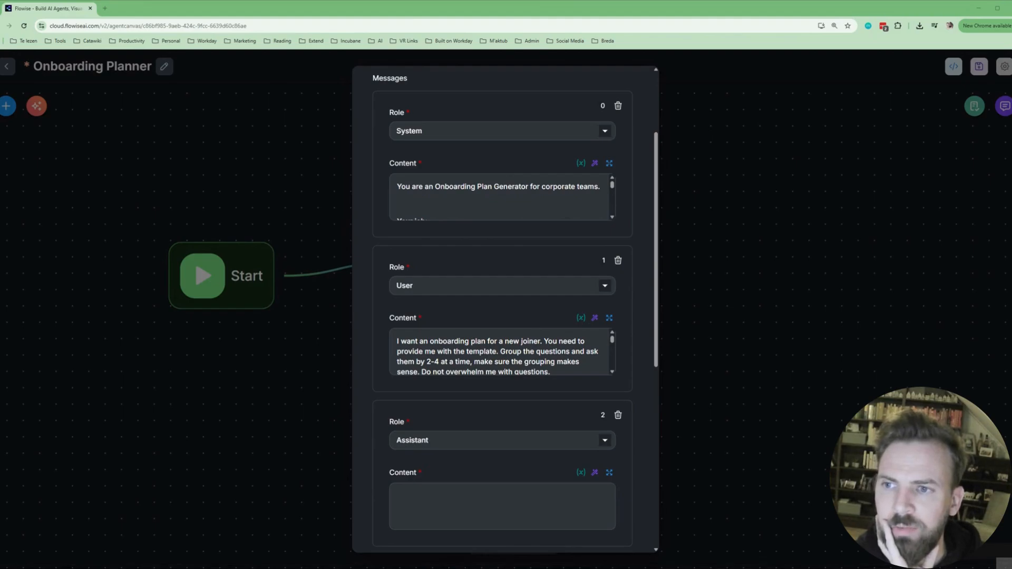
# Fill the Assistant message with the sample Senior Data Analyst onboarding plan and save it.
pyautogui.click(502, 505)
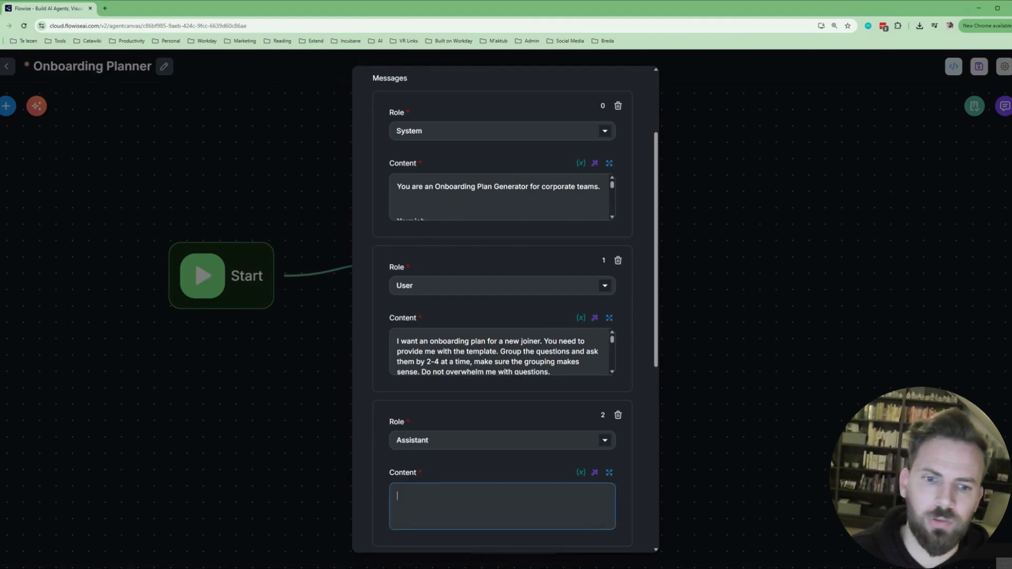
pyautogui.hotkey('ctrl', 'v')
pyautogui.click(610, 473)
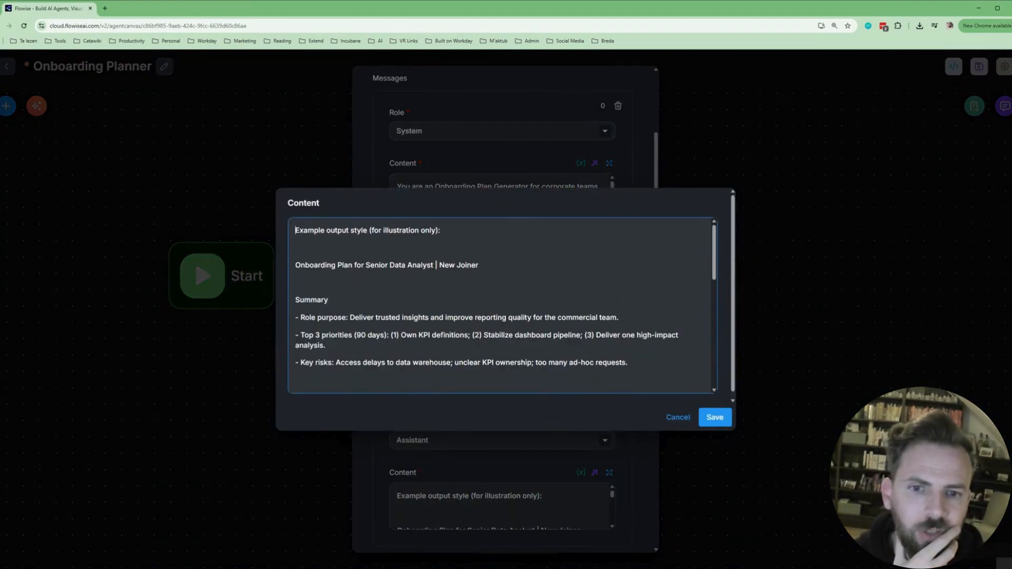
pyautogui.scroll(-1, 502, 306)
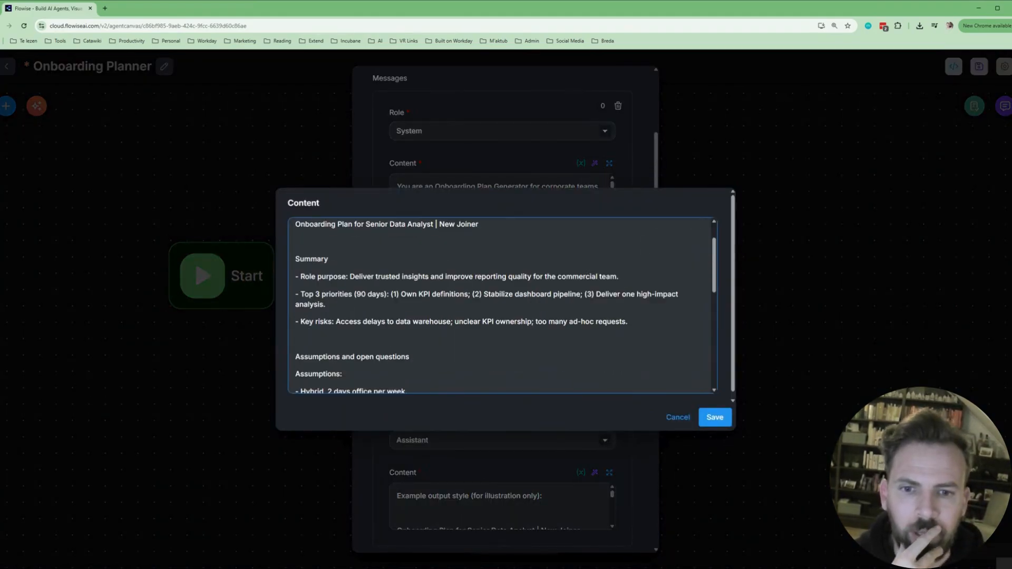
pyautogui.scroll(-1, 502, 306)
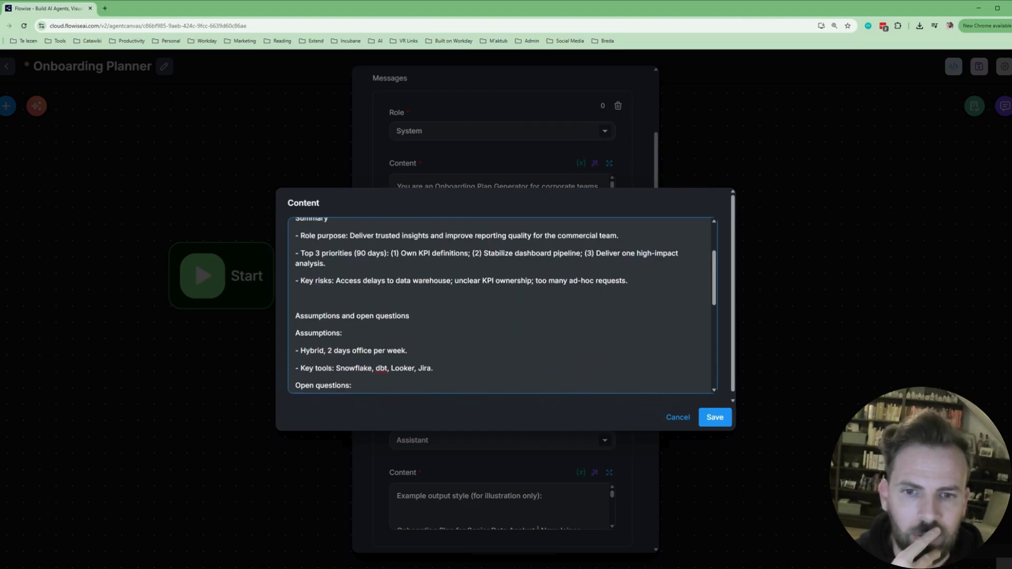
pyautogui.scroll(-1, 502, 306)
pyautogui.scroll(-2, 502, 306)
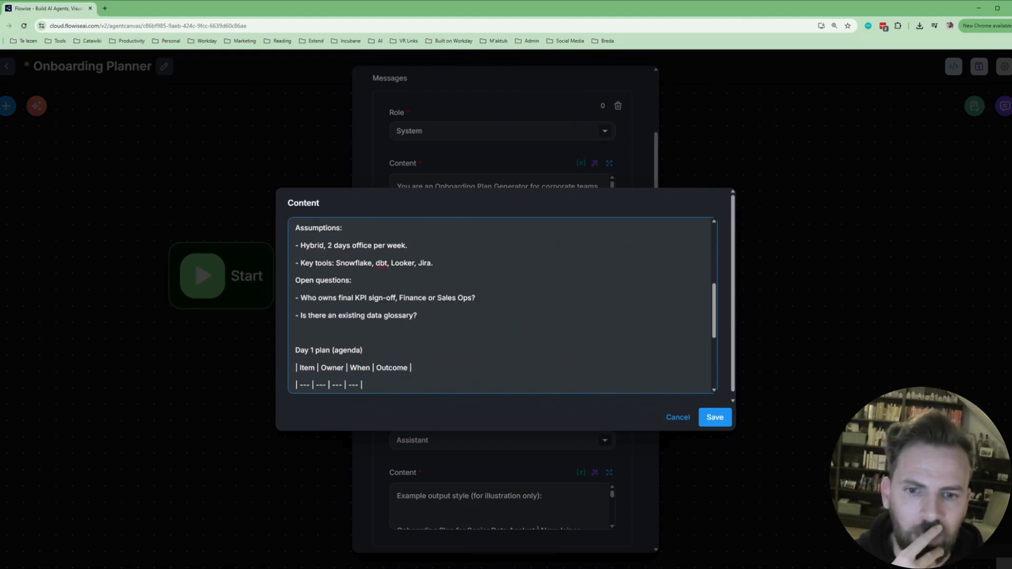
pyautogui.scroll(-1, 502, 306)
pyautogui.scroll(-3, 502, 306)
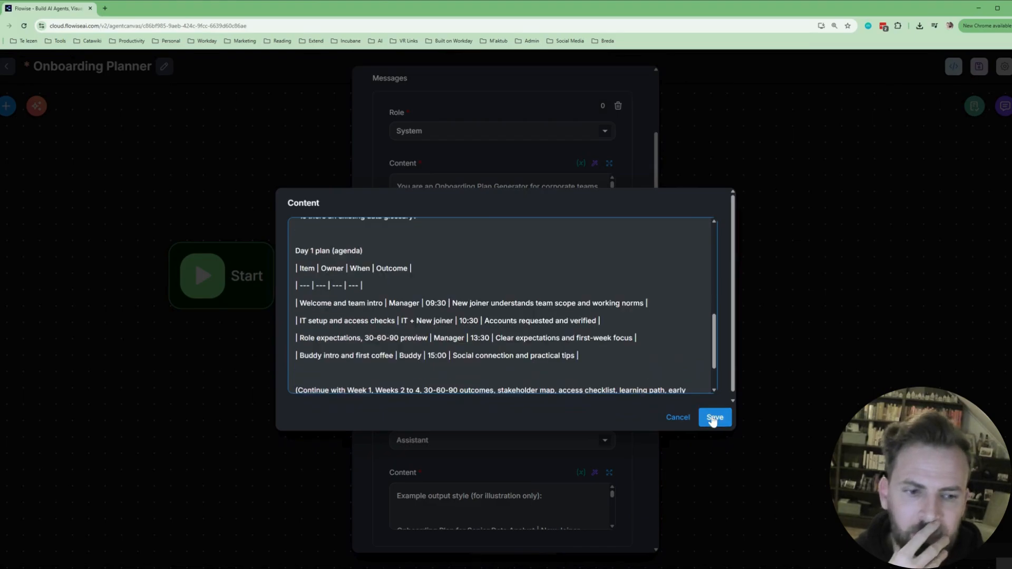
pyautogui.click(715, 418)
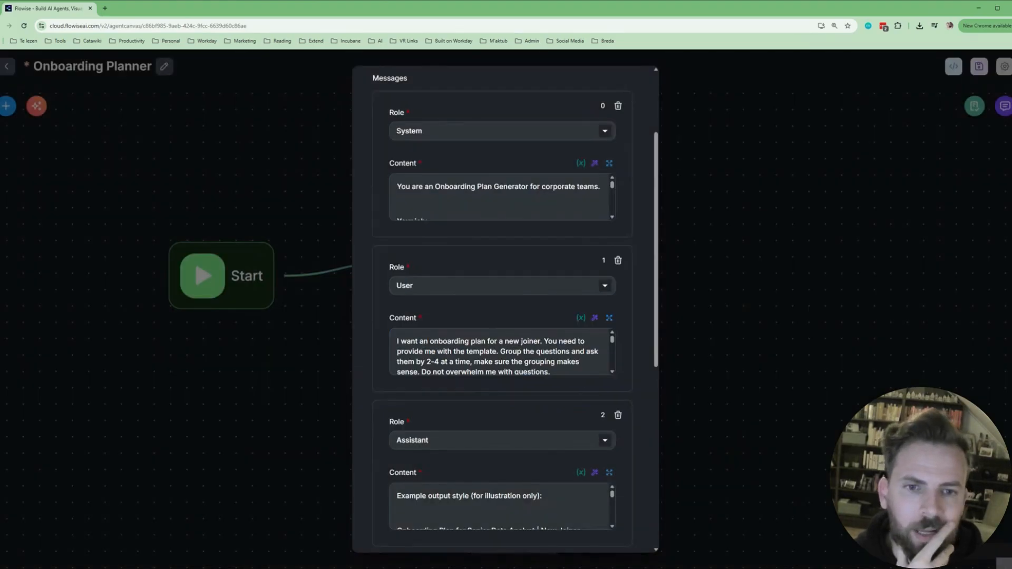
pyautogui.scroll(-1, 628, 317)
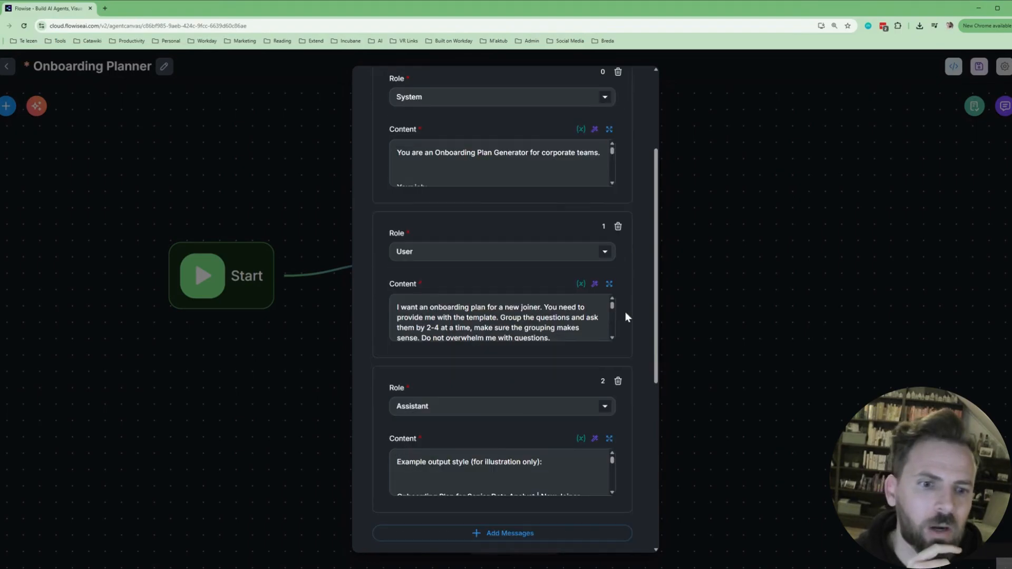
pyautogui.scroll(-2, 627, 312)
# Review the remaining Onboarding Plan Creator settings, then close the panel to return to the canvas.
pyautogui.scroll(-2, 623, 310)
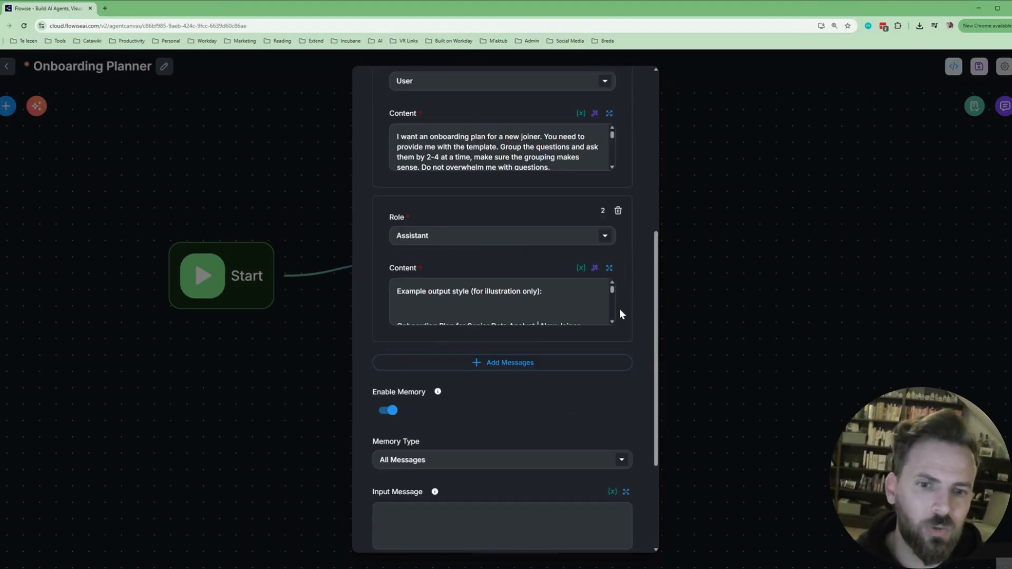
pyautogui.scroll(-2, 622, 314)
pyautogui.scroll(-1, 627, 317)
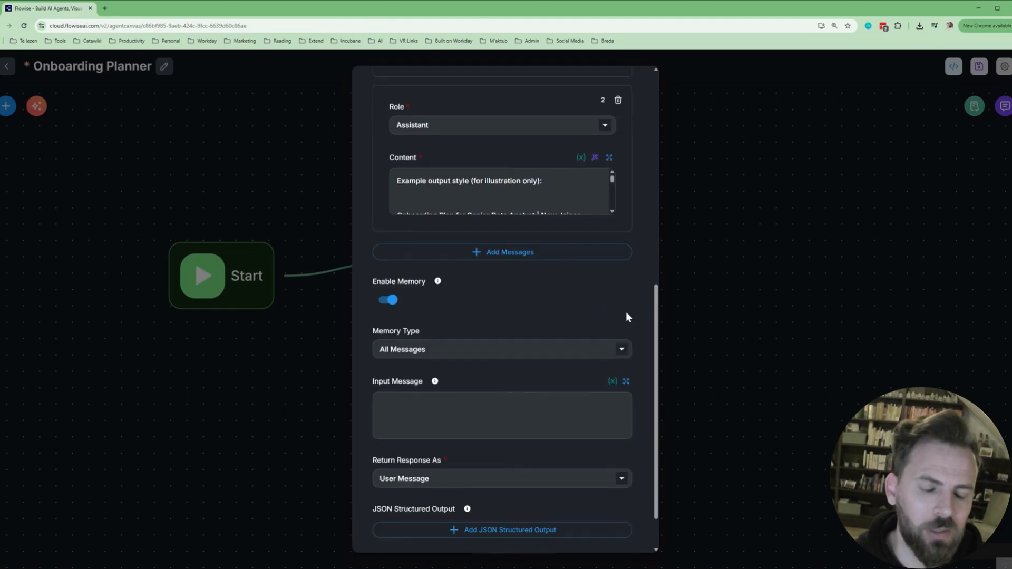
pyautogui.scroll(-1, 626, 313)
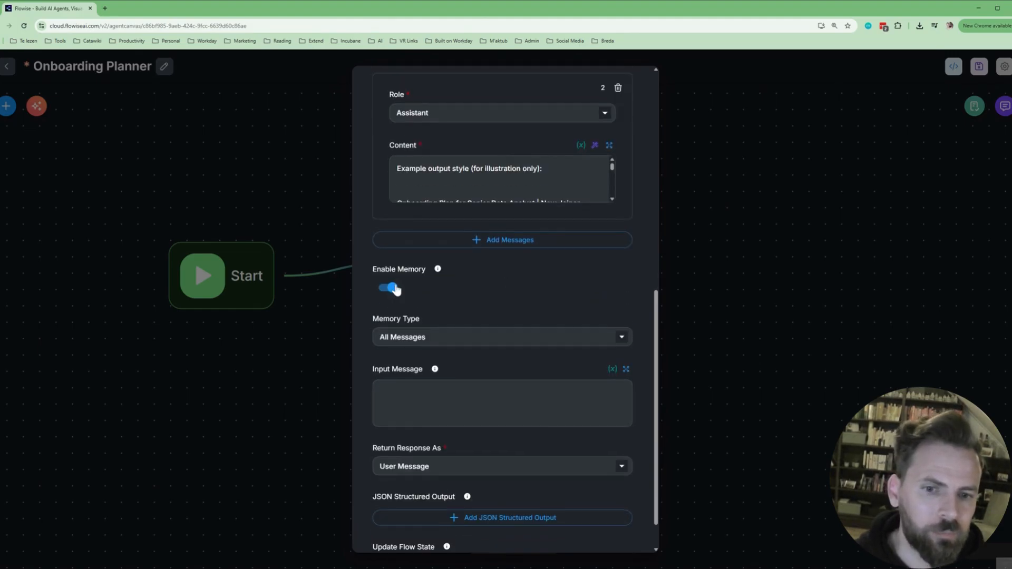
pyautogui.scroll(-1, 396, 289)
pyautogui.scroll(-1, 426, 285)
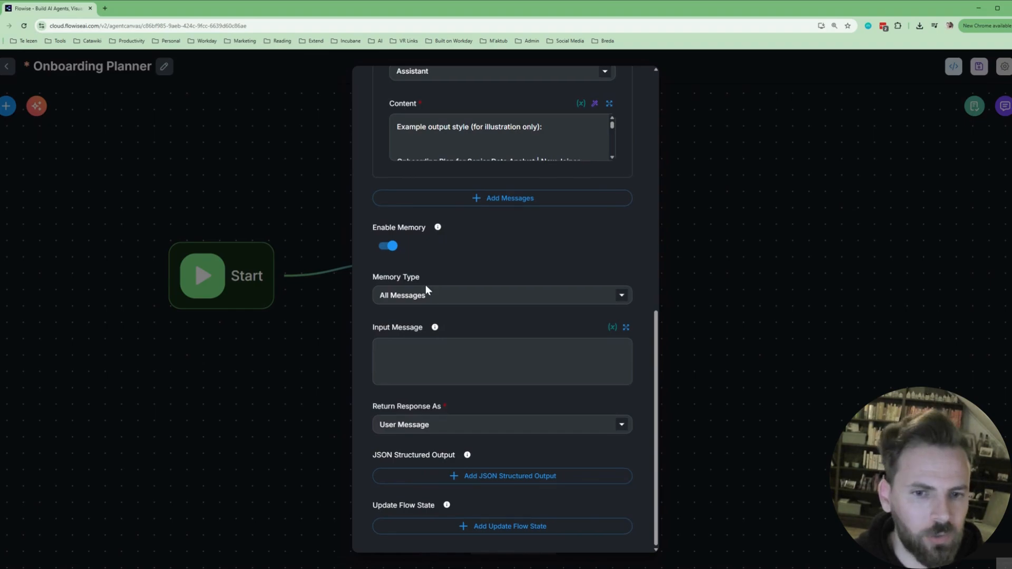
pyautogui.click(721, 230)
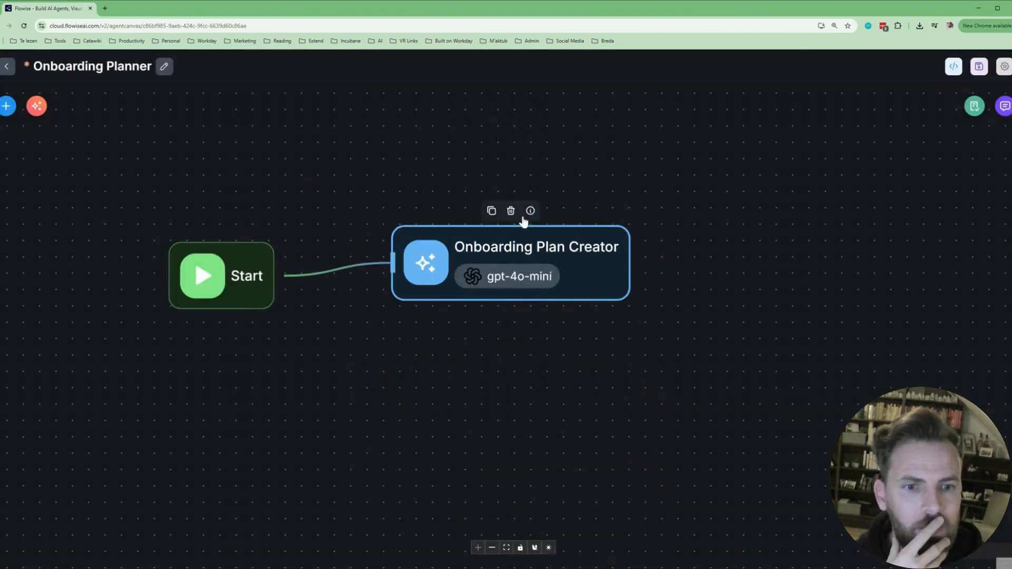
# Save the Onboarding Planner agentflow and bring up its settings menu.
pyautogui.click(979, 69)
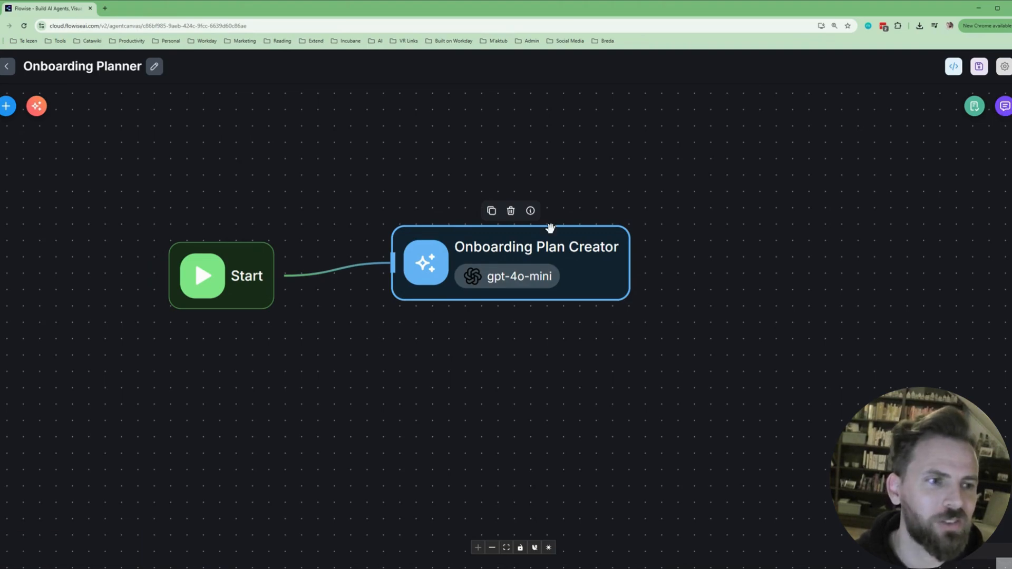
pyautogui.click(1006, 68)
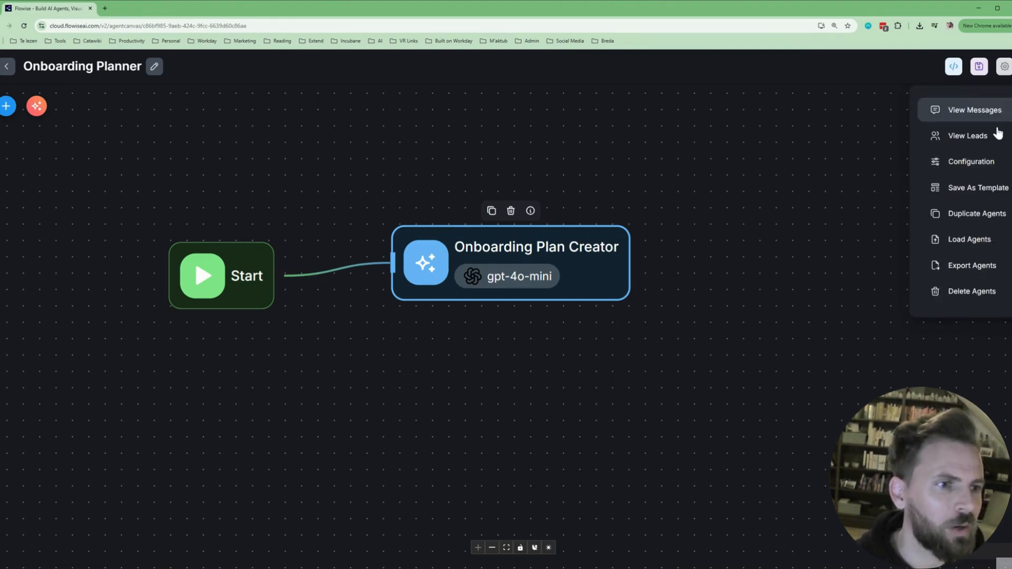
# Look at the Starter Prompts configuration and the test chat, closing both without changes.
pyautogui.click(990, 167)
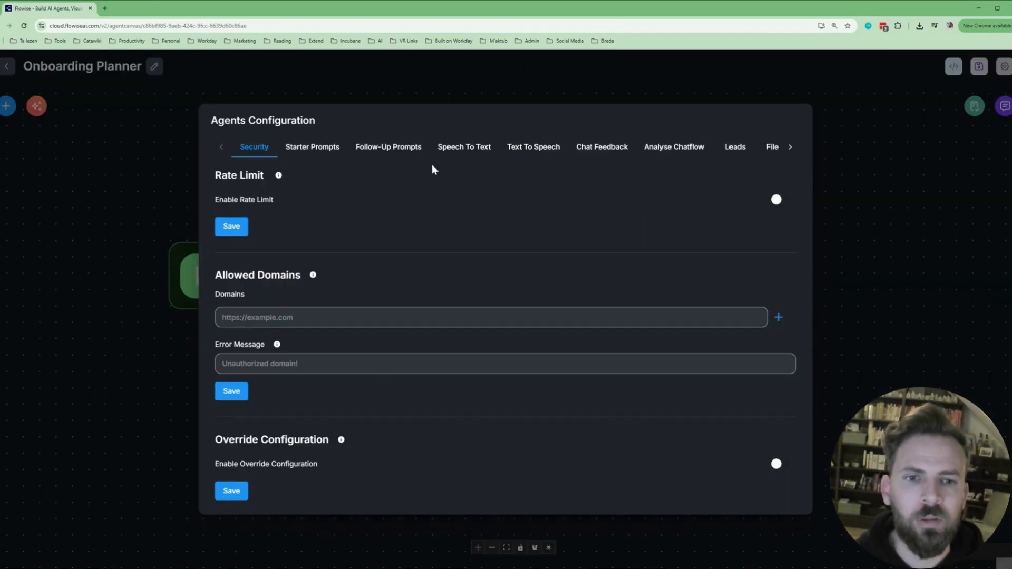
pyautogui.click(315, 148)
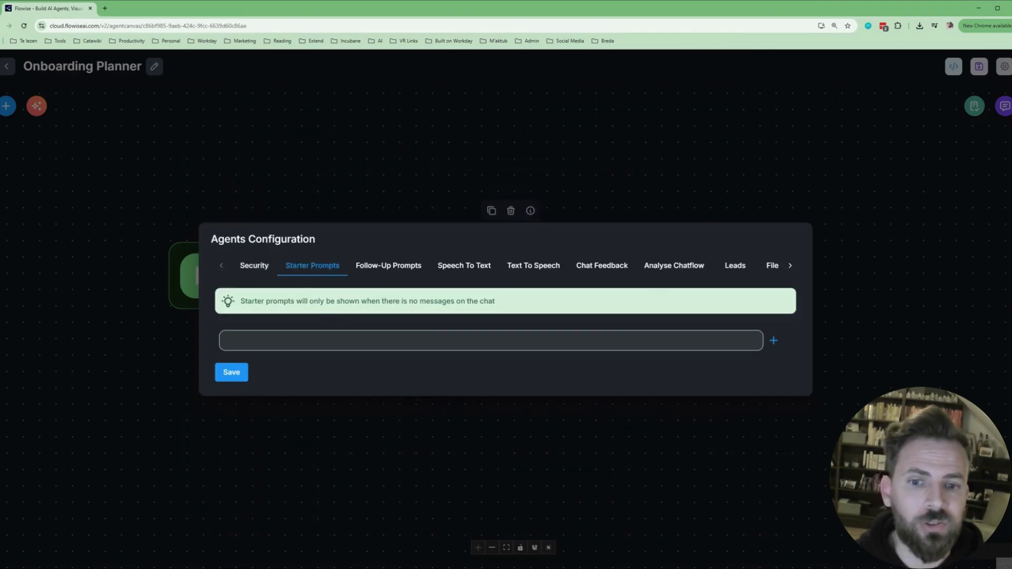
pyautogui.press('Escape')
pyautogui.click(1005, 106)
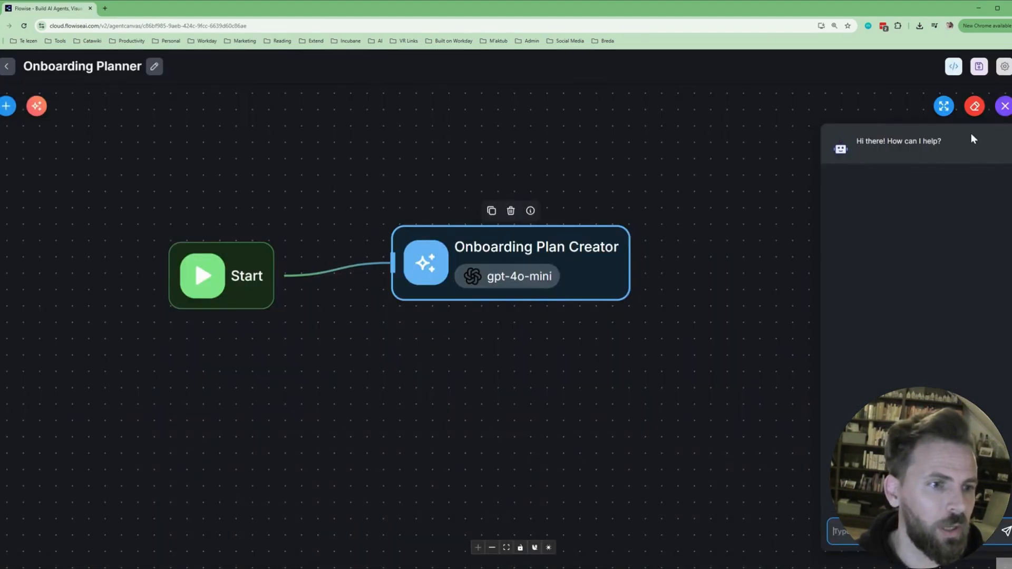
pyautogui.click(1005, 106)
# Add and save the starter prompt 'Help me create an onboarding plan', then open the test chat.
pyautogui.click(1005, 68)
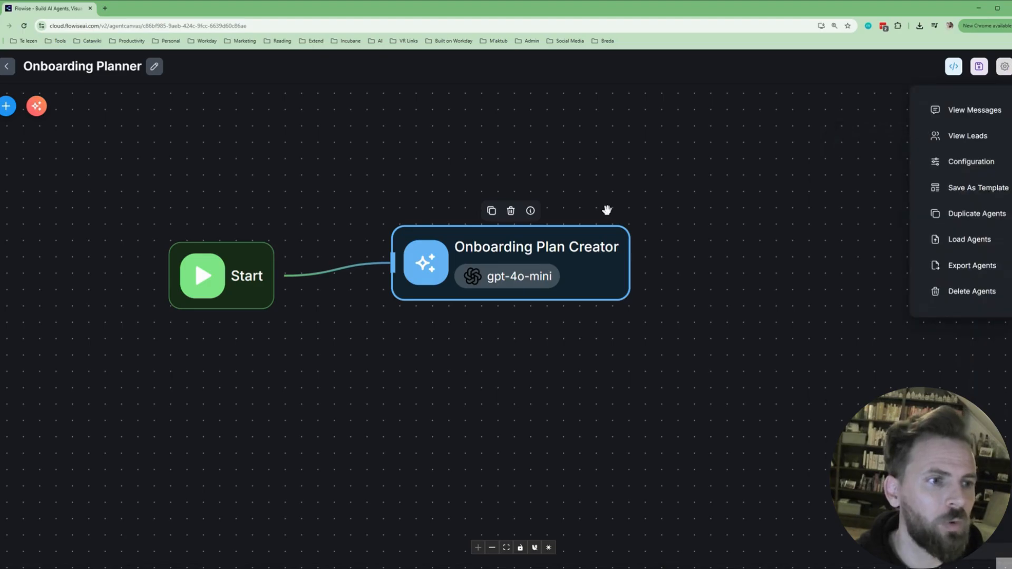
pyautogui.click(972, 167)
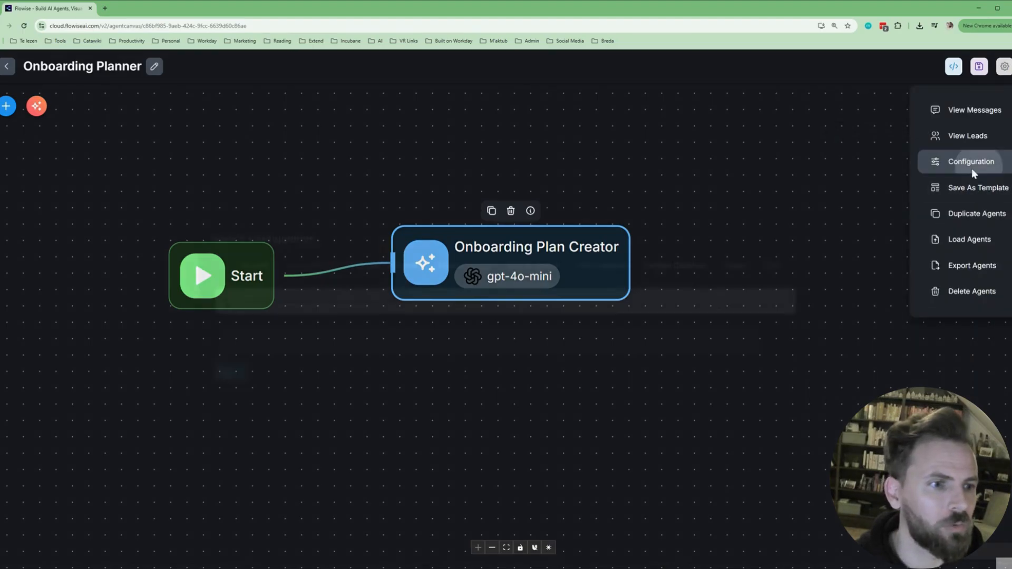
pyautogui.click(345, 274)
pyautogui.press('Tab')
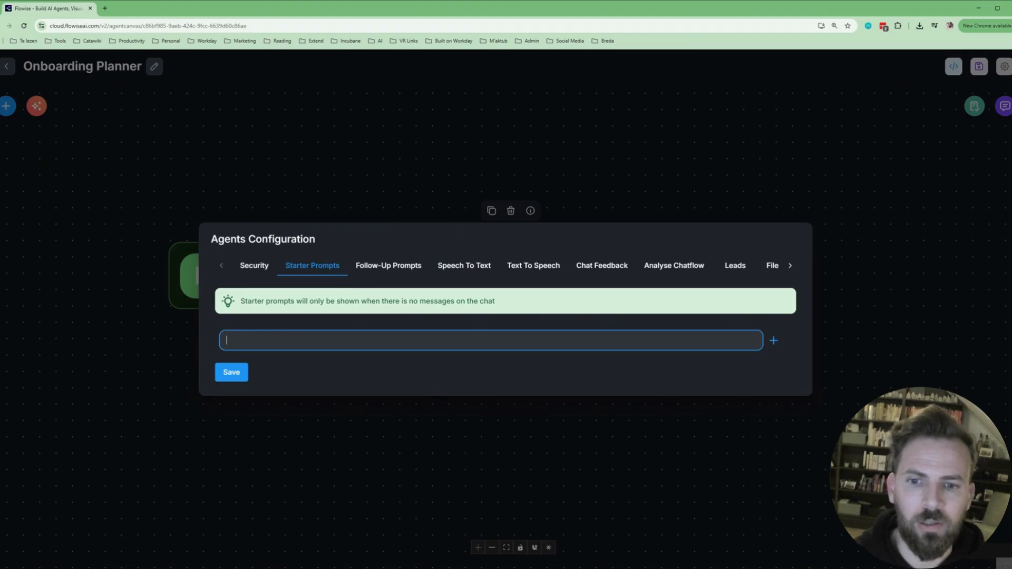
pyautogui.write('Help me cre')
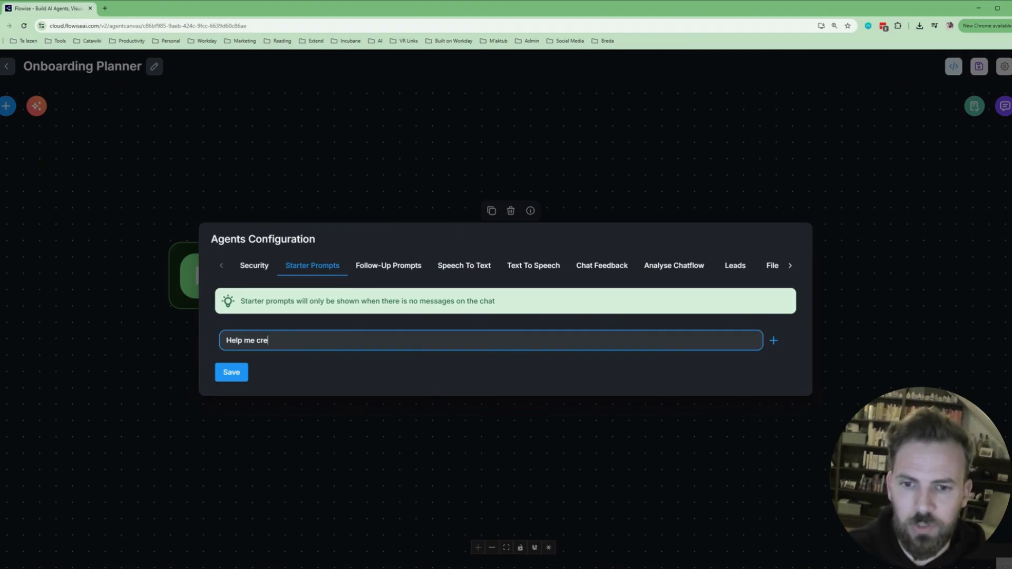
pyautogui.write('ate an onboarding plan')
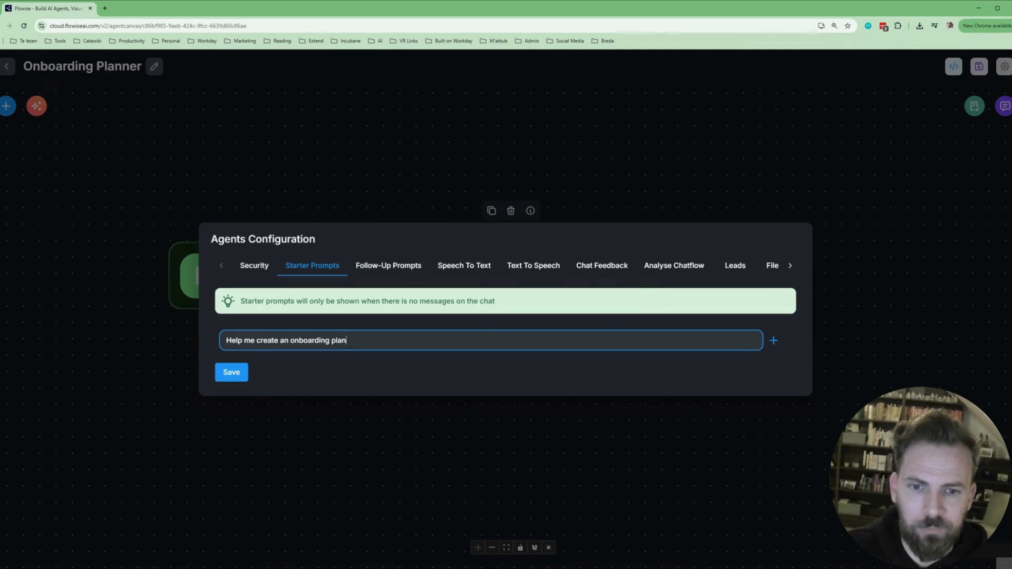
pyautogui.click(243, 376)
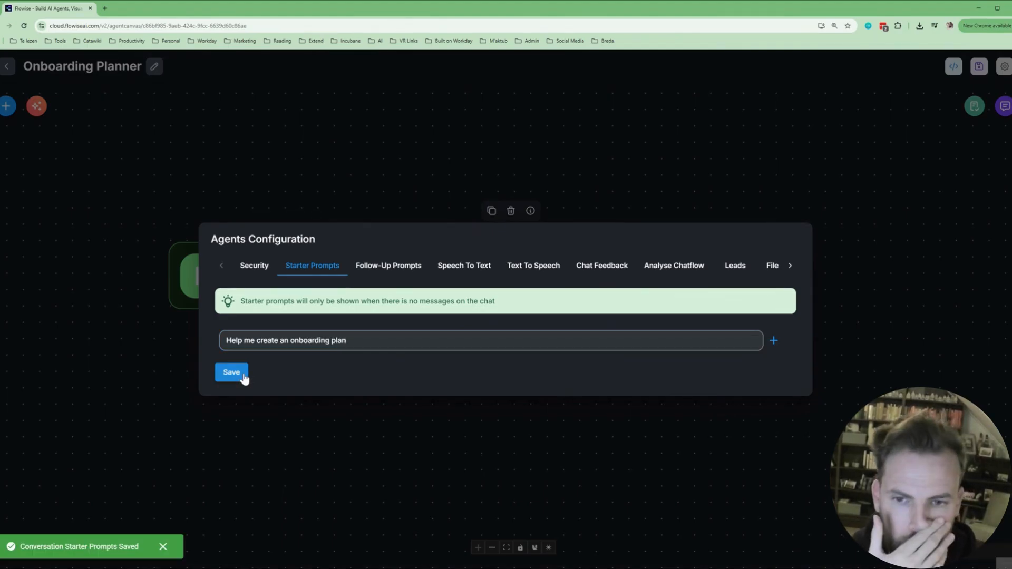
pyautogui.click(880, 321)
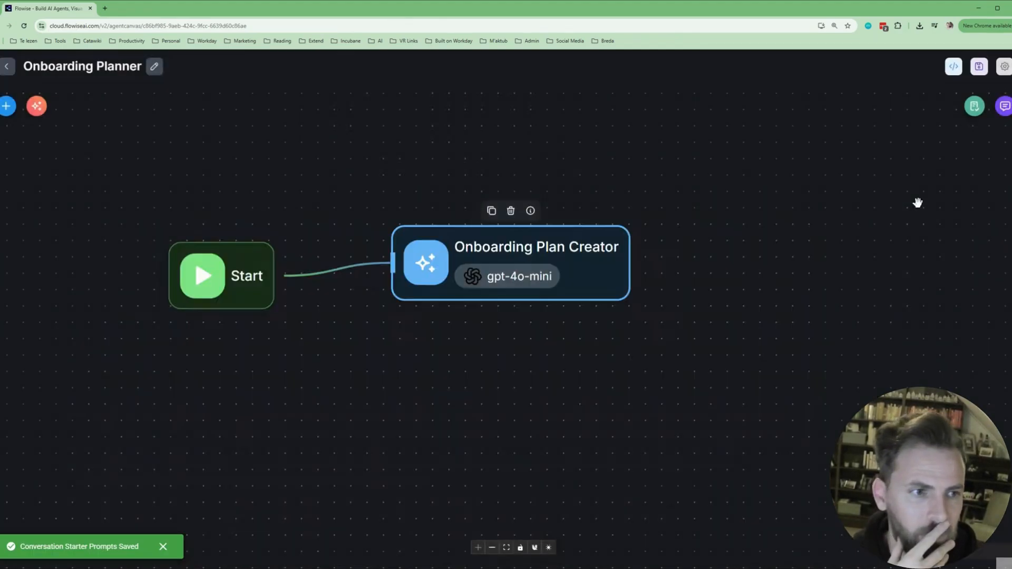
pyautogui.click(1005, 106)
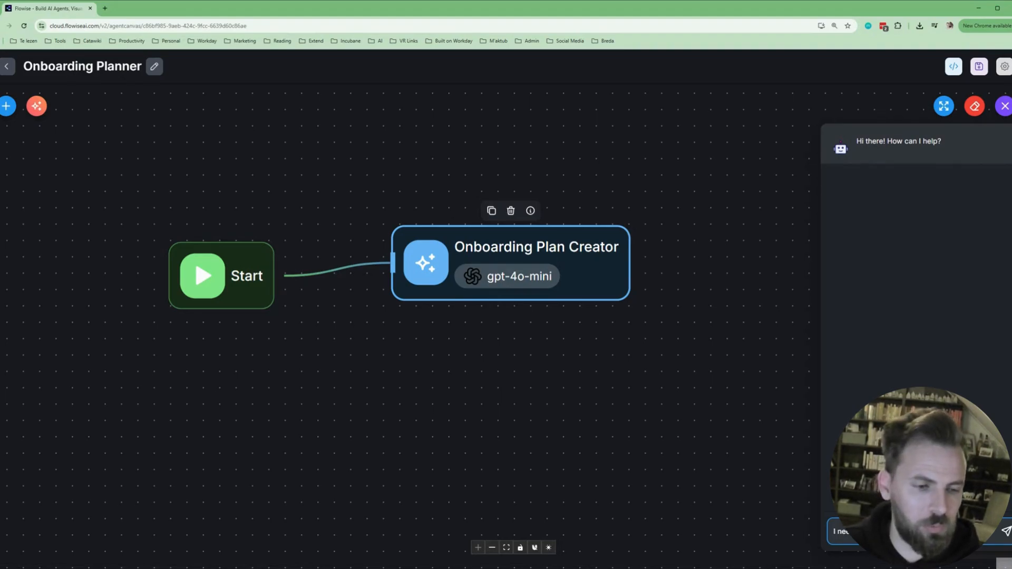
# Request an onboarding plan and answer the new joiner's name, start date, role and level.
pyautogui.press('Return')
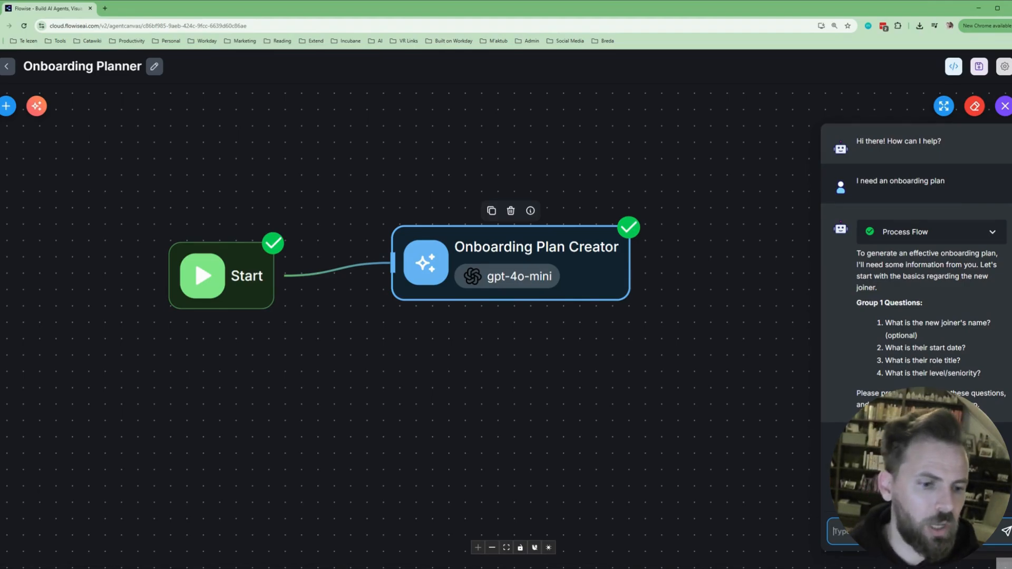
pyautogui.write('. Hi')
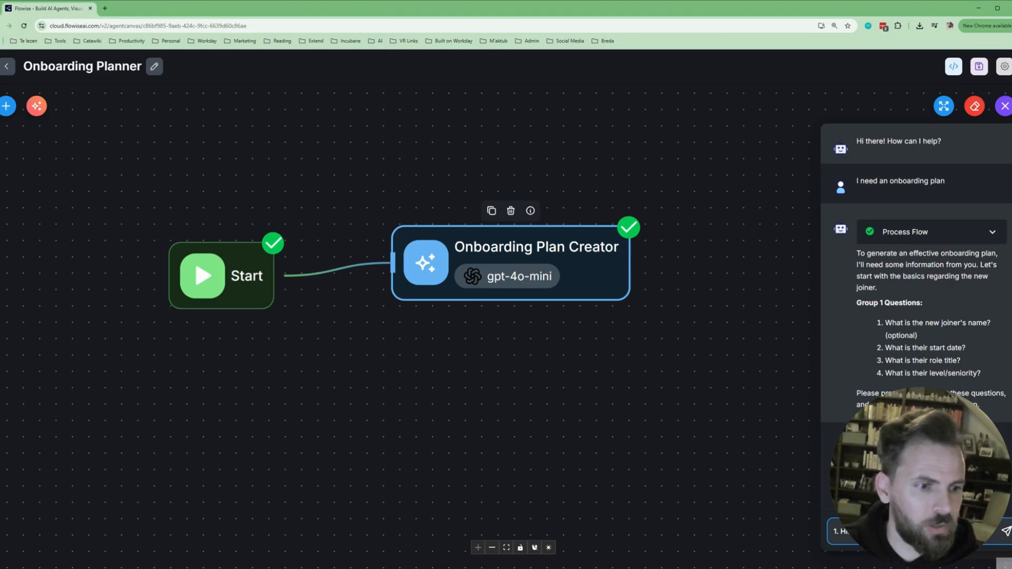
pyautogui.write('1st o')
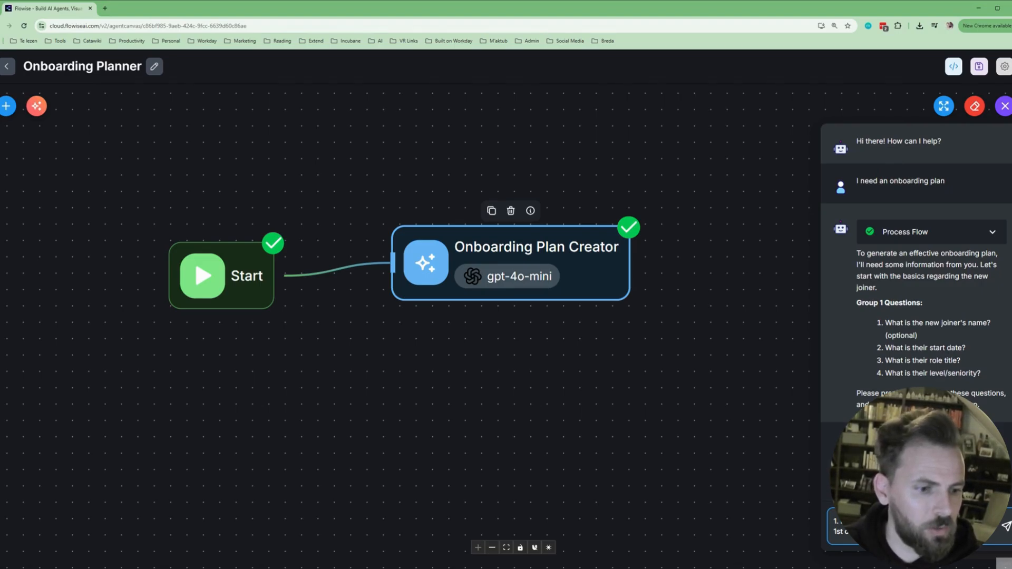
pyautogui.write('elop')
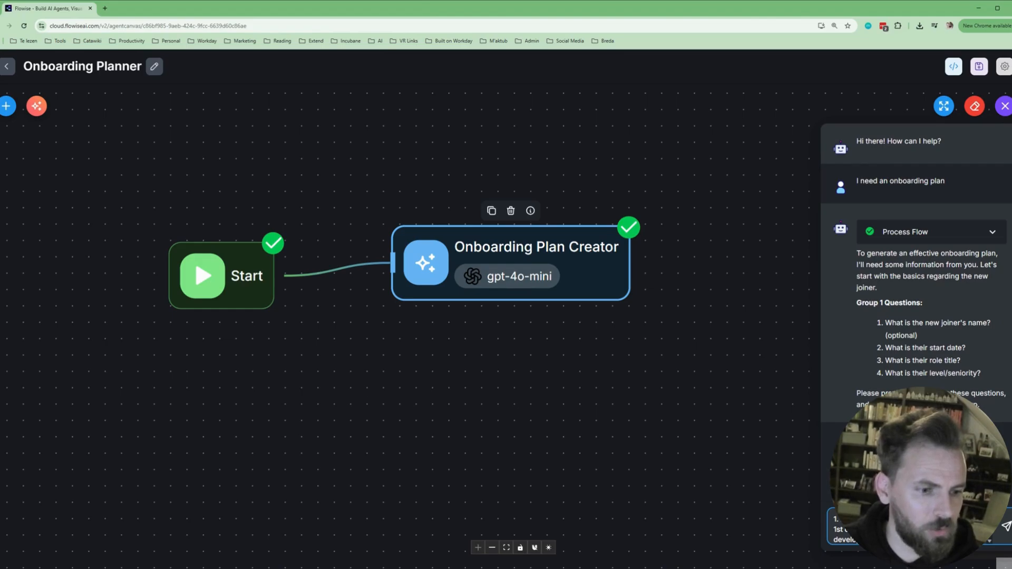
pyautogui.press('Return')
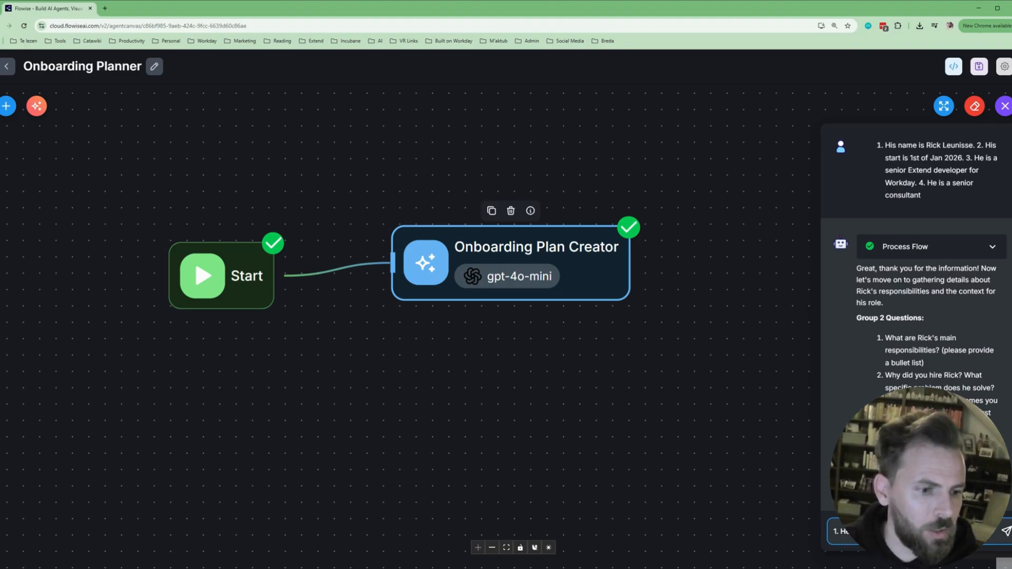
pyautogui.write('proje')
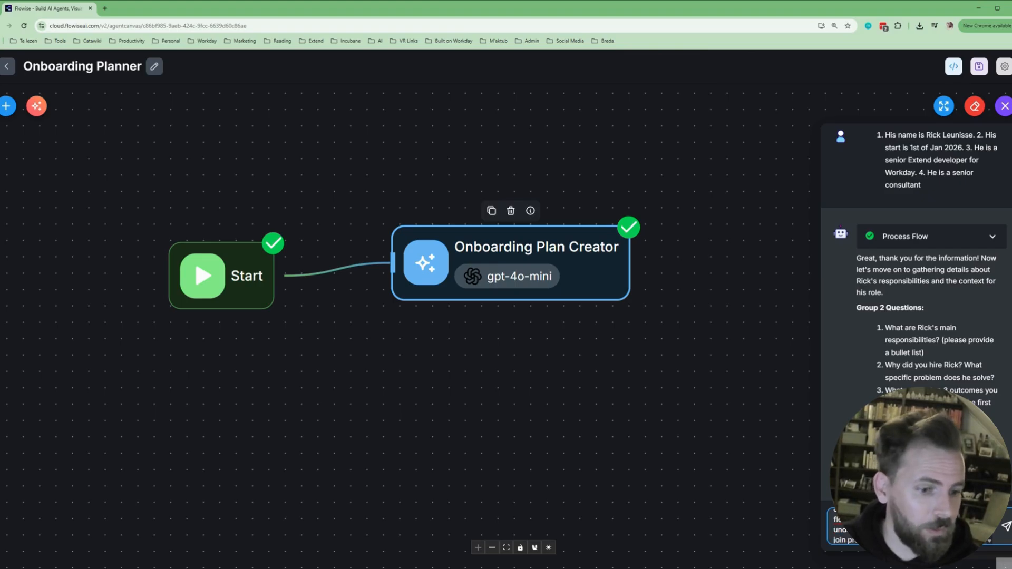
# Answer responsibilities, hiring reasons and outcomes, then constraints and key people to meet.
pyautogui.press('Return')
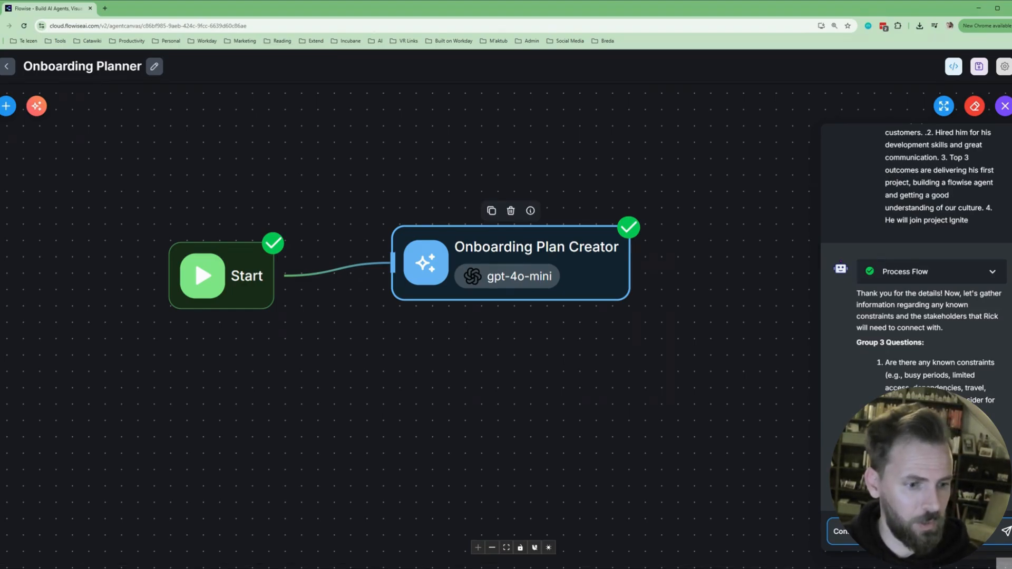
pyautogui.write('mee')
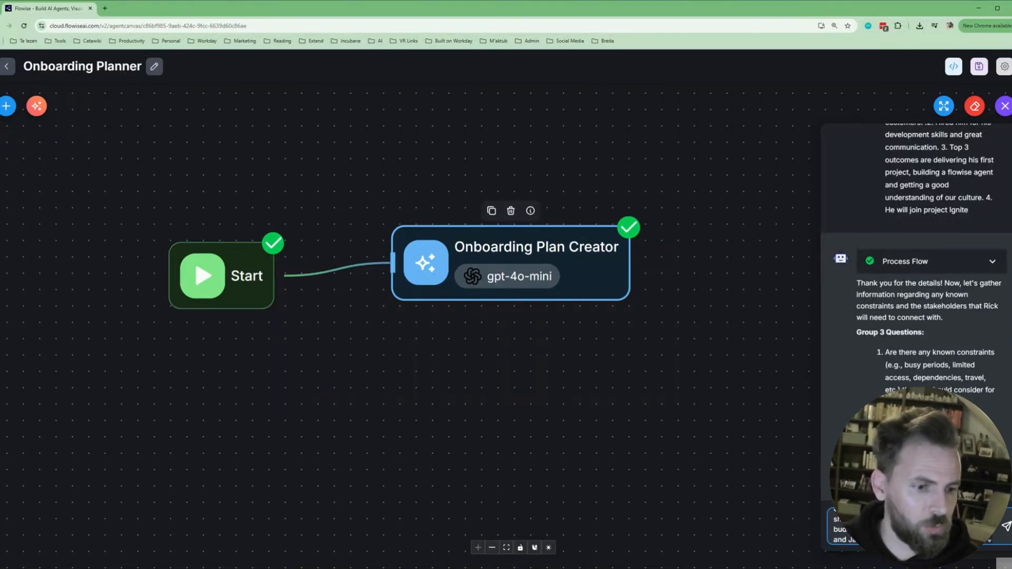
pyautogui.press('Return')
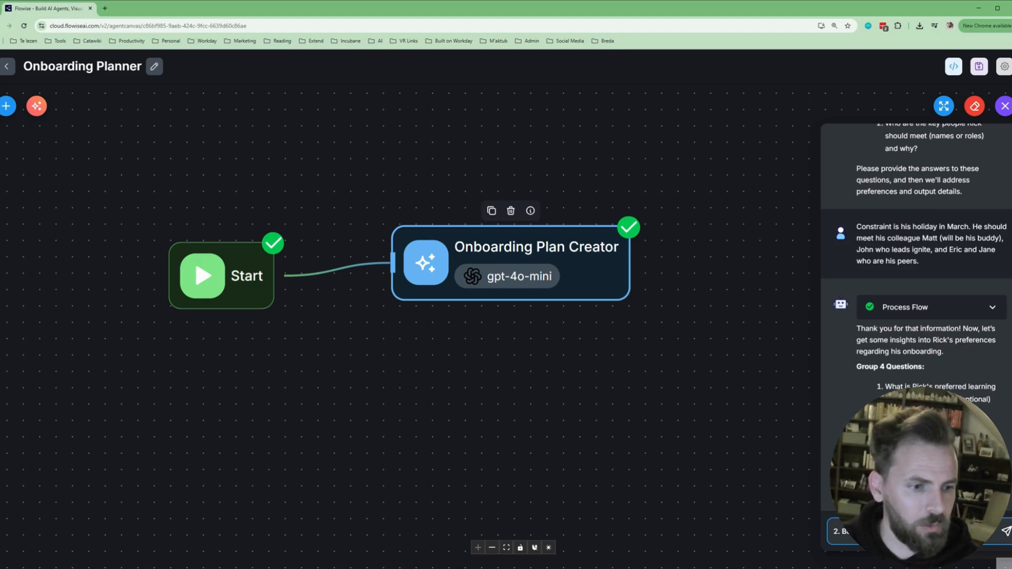
pyautogui.write('then')
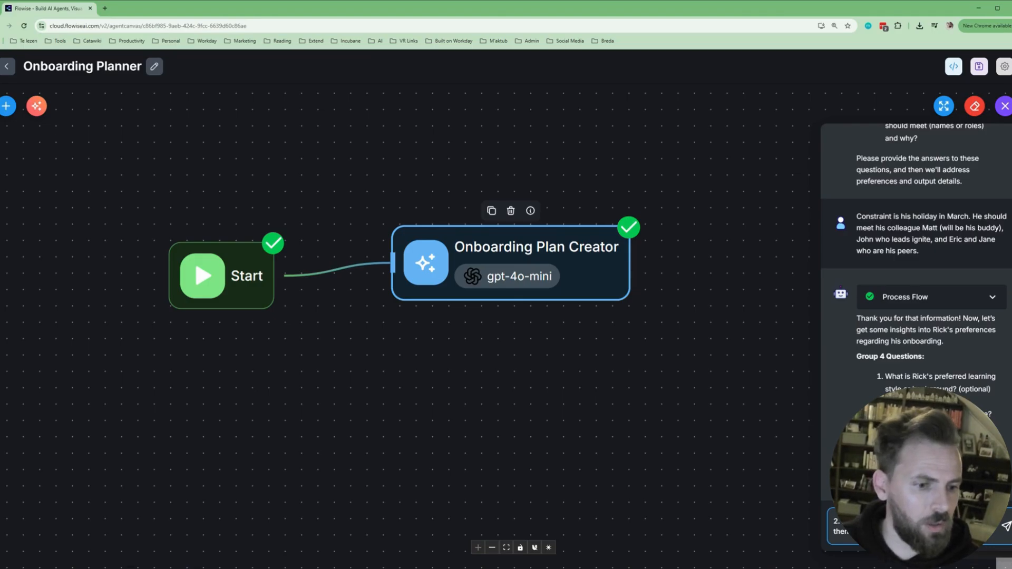
# Send the buddy and check-in preferences, then 'Standard 90 days and high level plan'.
pyautogui.press('Return')
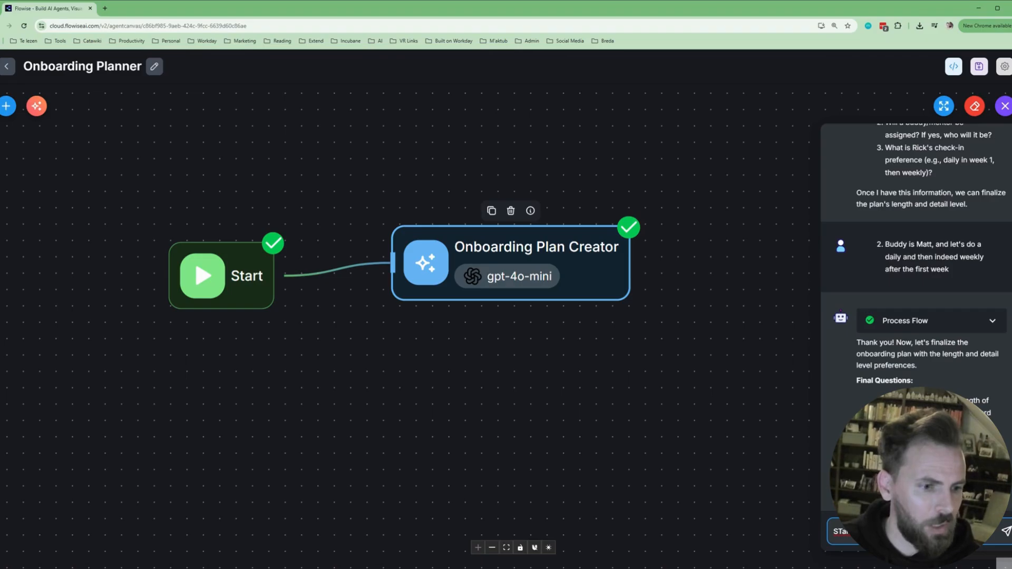
pyautogui.press('Return')
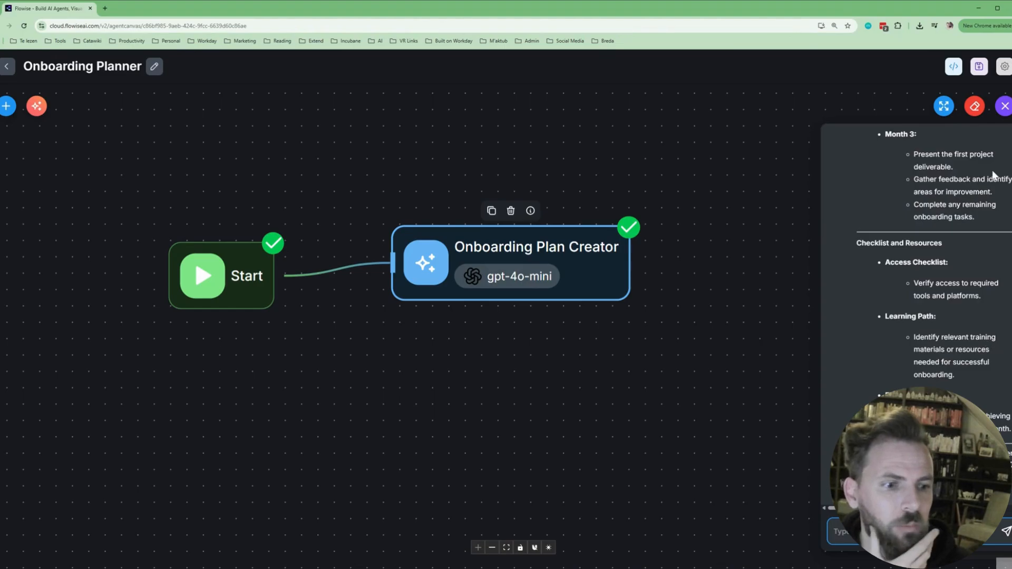
# Enlarge the chat into a bigger window and expand a reply's Process Flow details.
pyautogui.click(943, 107)
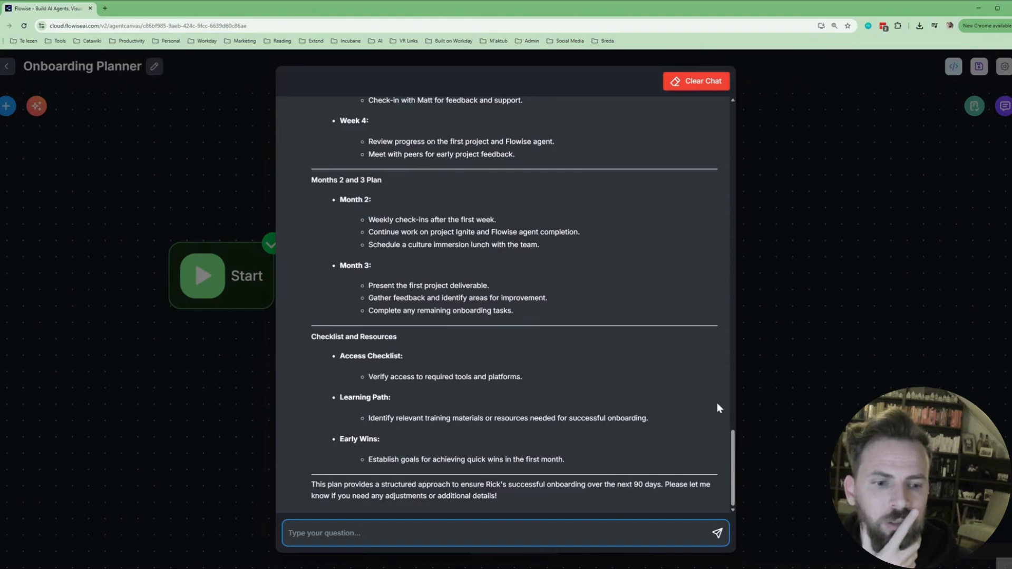
pyautogui.moveTo(732, 439); pyautogui.dragTo(732, 333)
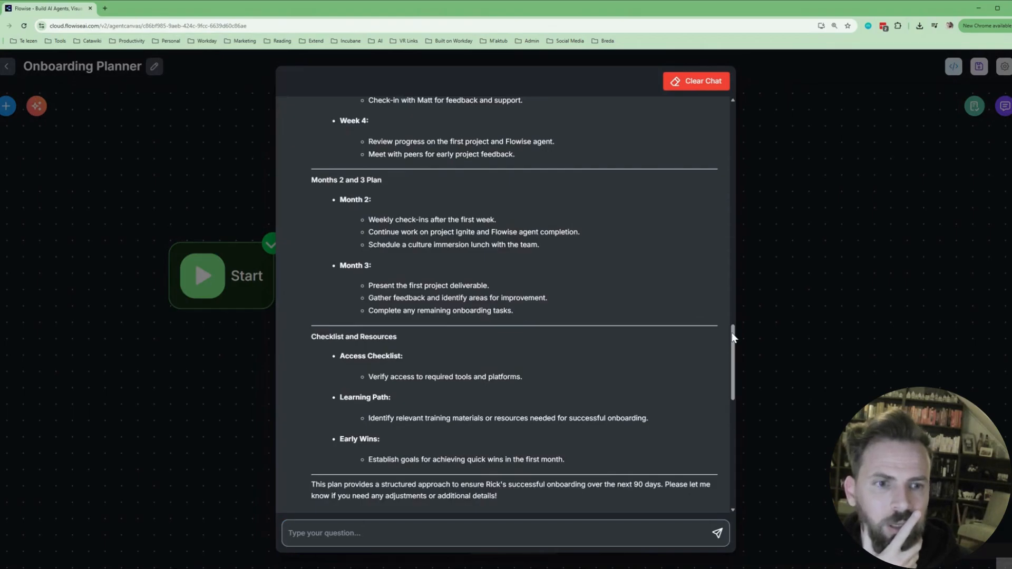
pyautogui.scroll(6, 707, 325)
pyautogui.scroll(3, 424, 367)
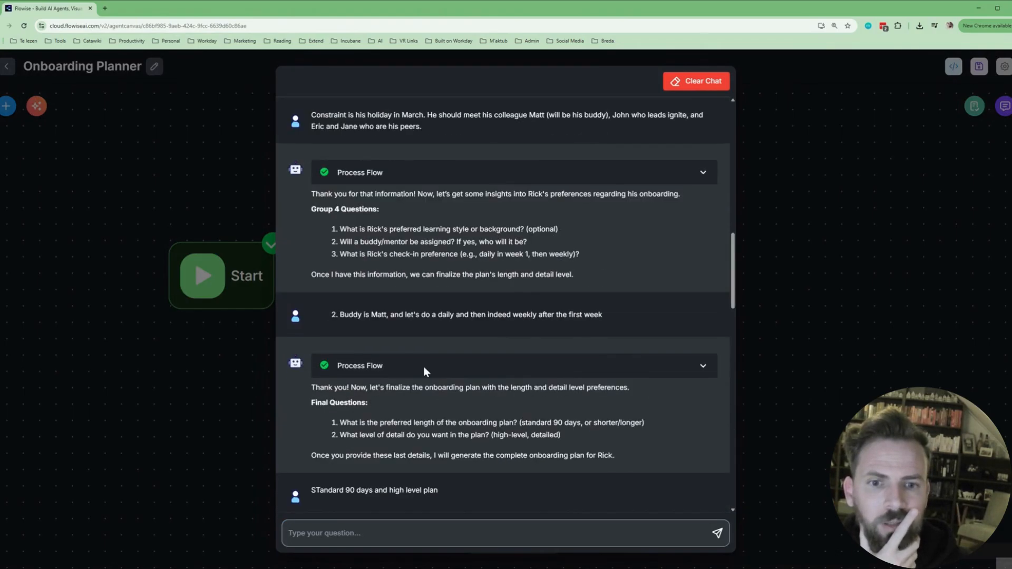
pyautogui.click(425, 369)
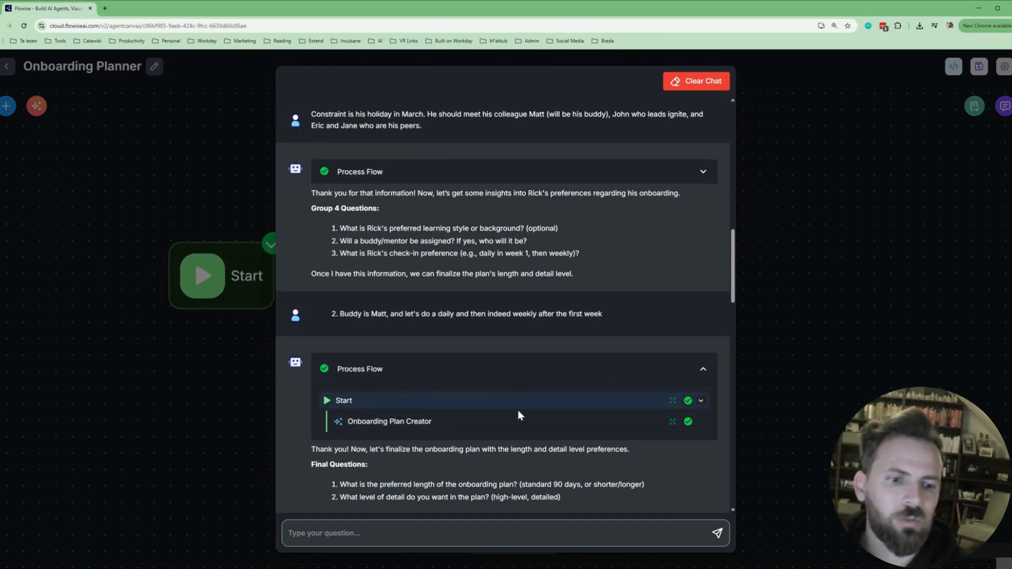
# Read through the 90-day onboarding plan down to its Checklist and Resources section.
pyautogui.scroll(-2, 519, 413)
pyautogui.scroll(-2, 548, 438)
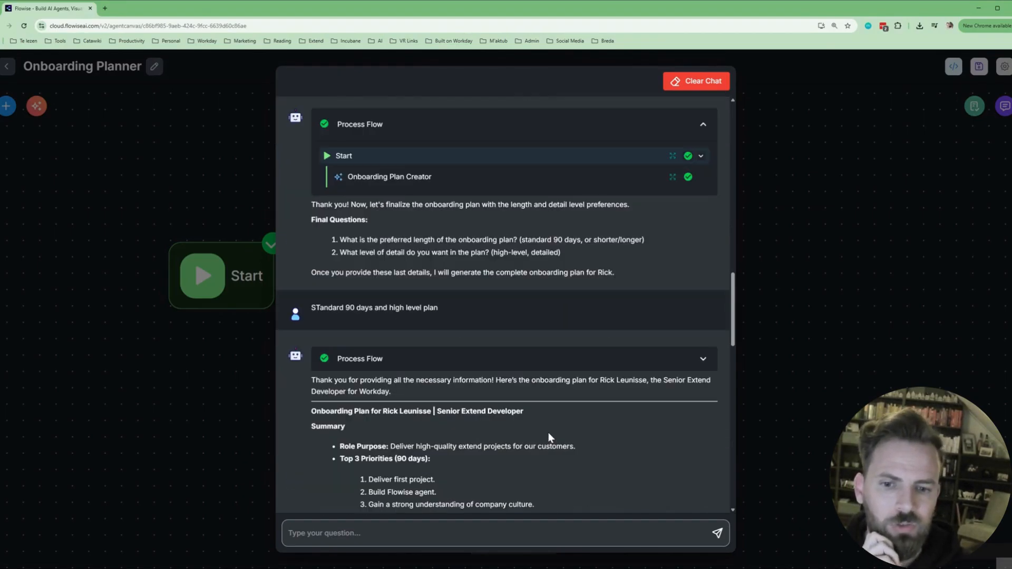
pyautogui.scroll(-2, 548, 438)
pyautogui.scroll(-1, 455, 343)
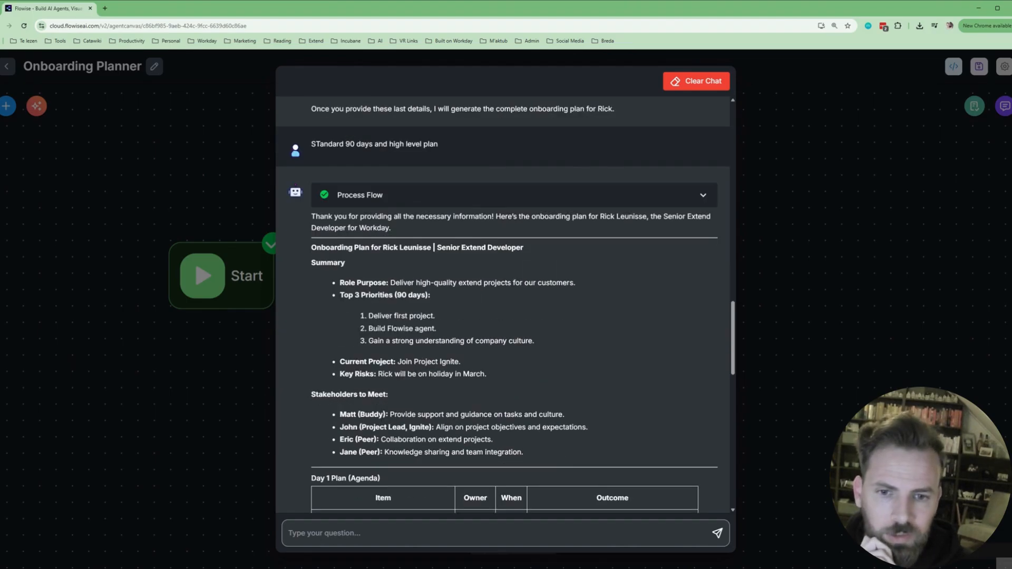
pyautogui.scroll(-1, 390, 220)
pyautogui.scroll(-15, 485, 354)
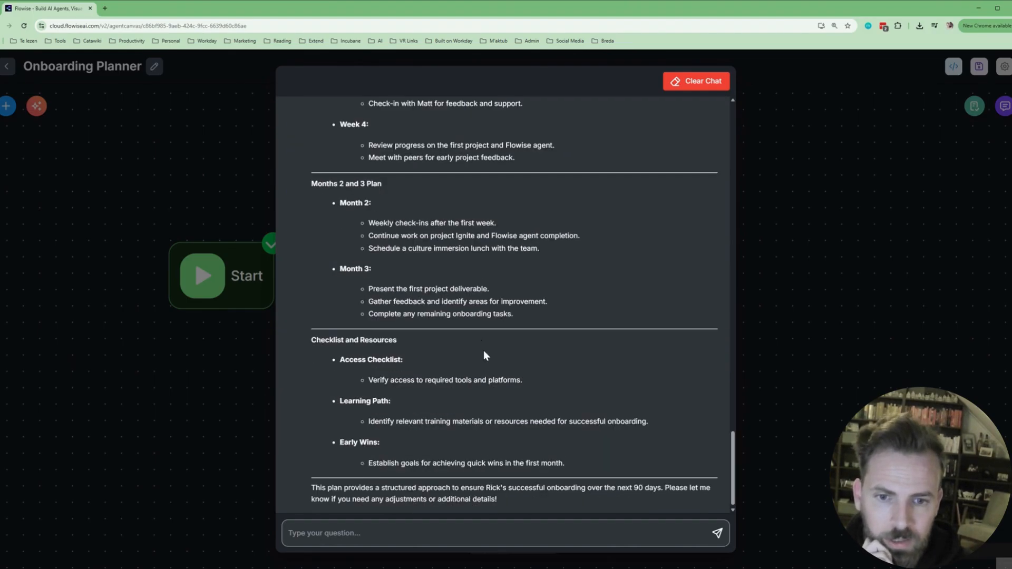
pyautogui.scroll(8, 486, 346)
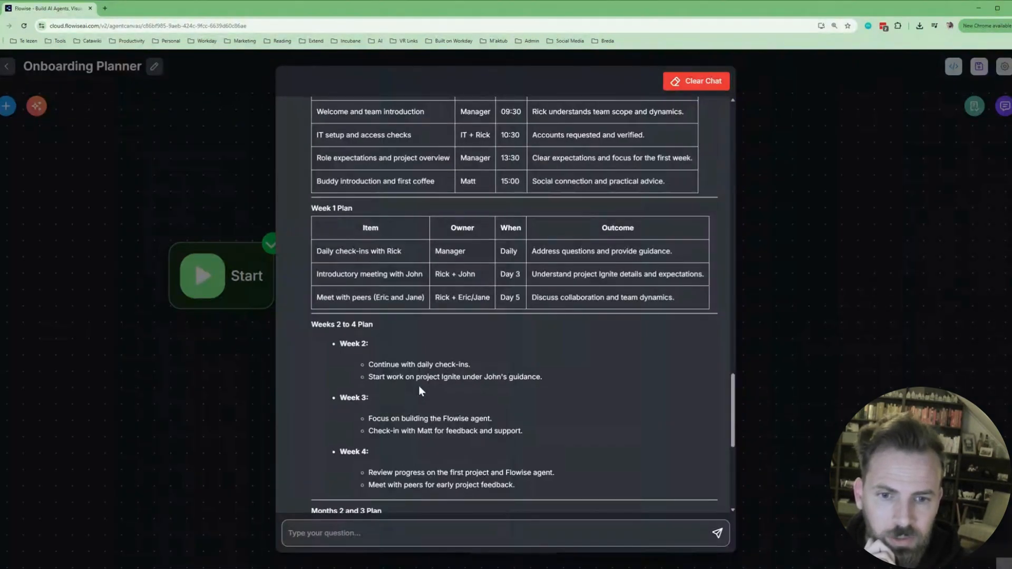
pyautogui.scroll(-2, 420, 388)
pyautogui.scroll(-1, 426, 399)
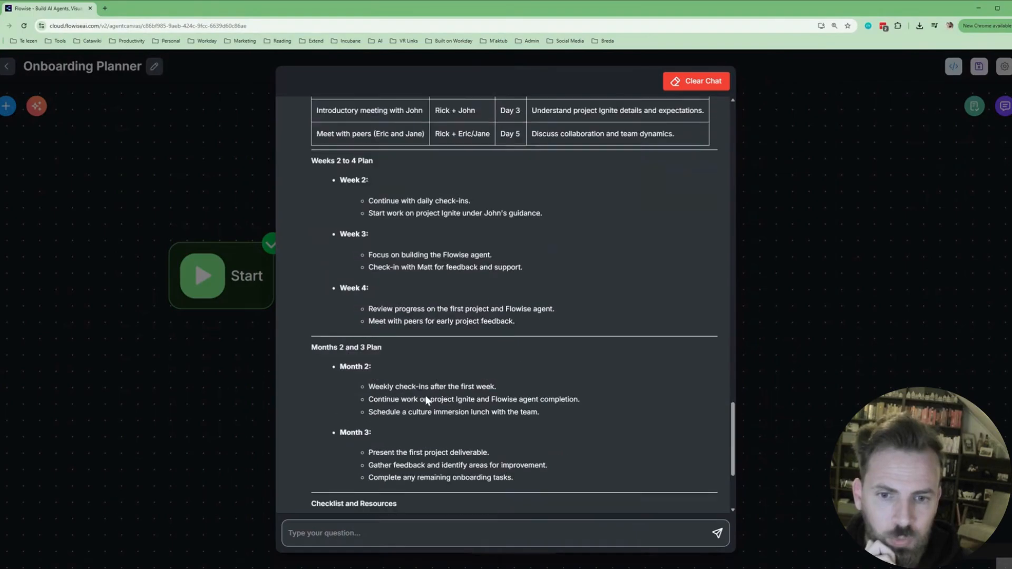
pyautogui.scroll(-1, 427, 401)
pyautogui.scroll(-1, 426, 393)
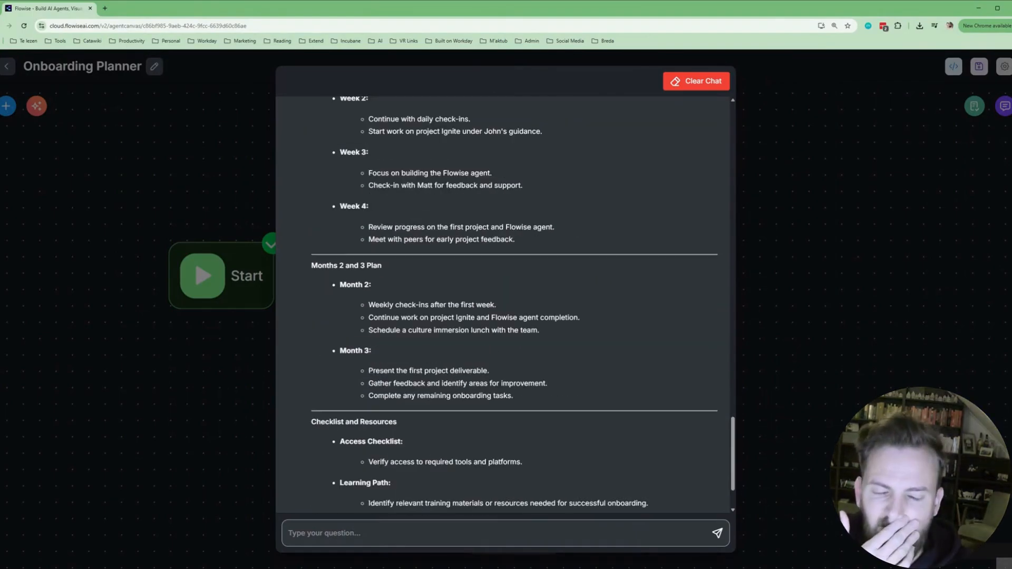
pyautogui.scroll(-1, 428, 401)
pyautogui.scroll(-1, 450, 369)
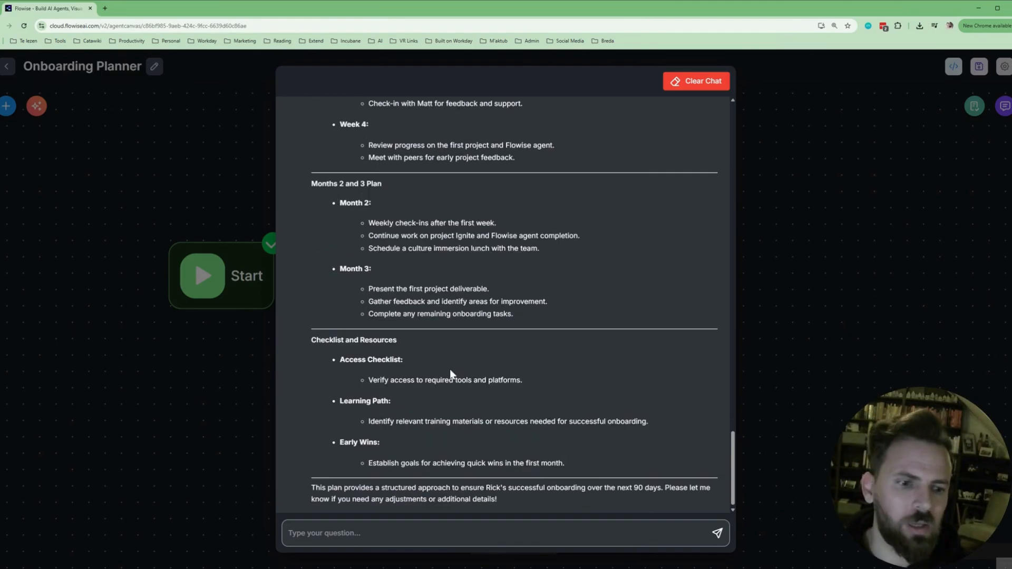